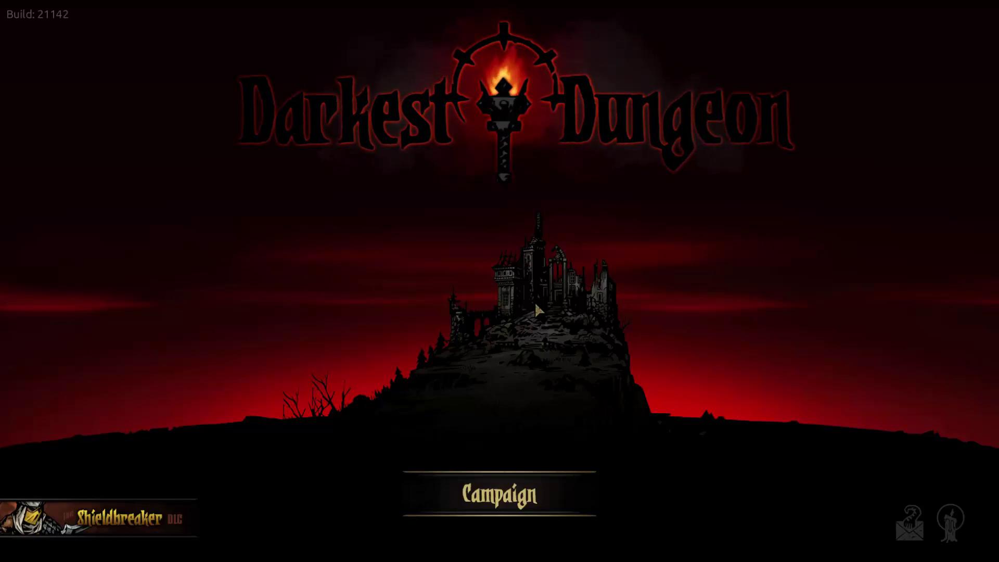
pyautogui.click(513, 498)
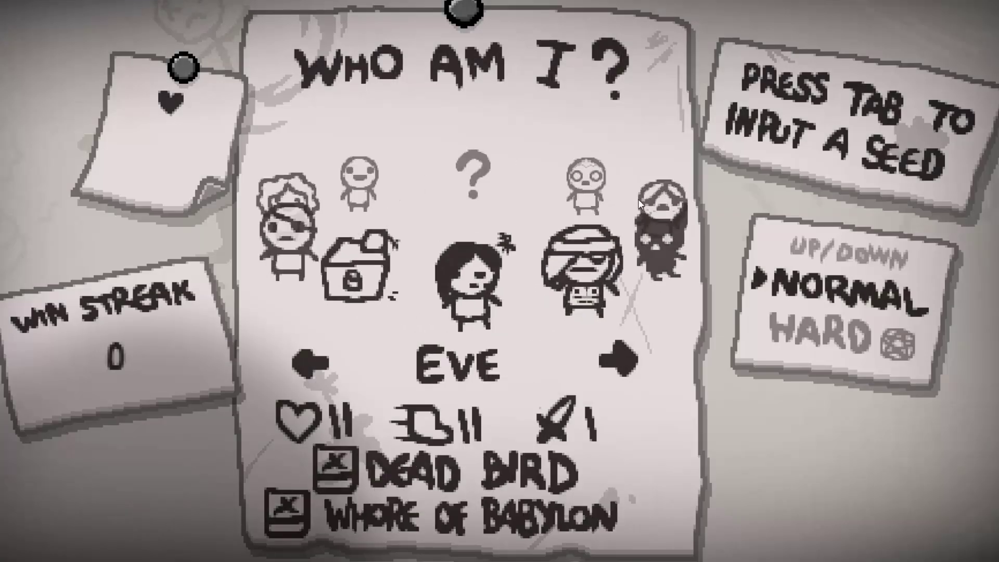
pyautogui.press('Left')
pyautogui.press('Left')
pyautogui.press('Left')
pyautogui.press('Left')
pyautogui.press('Right')
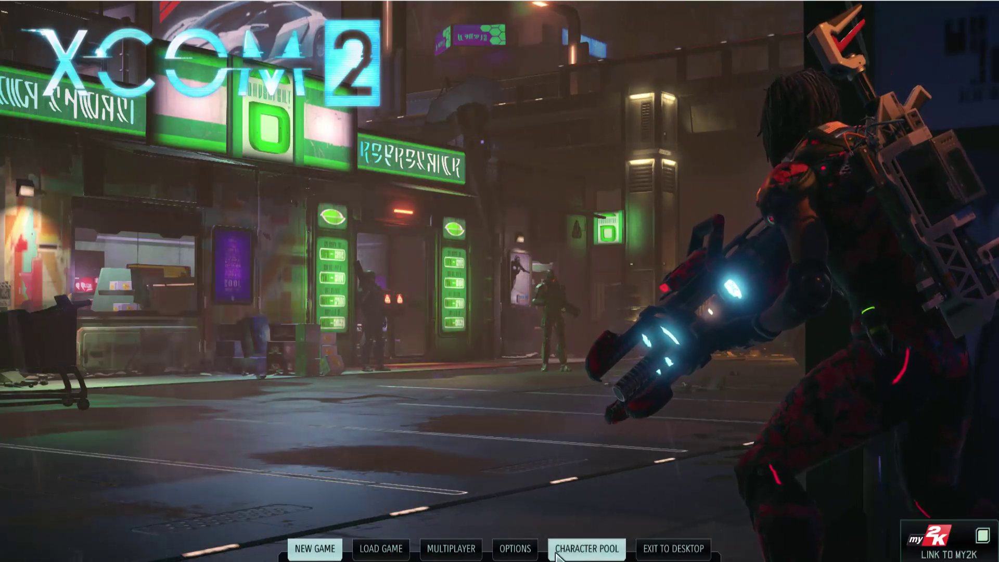
pyautogui.click(314, 549)
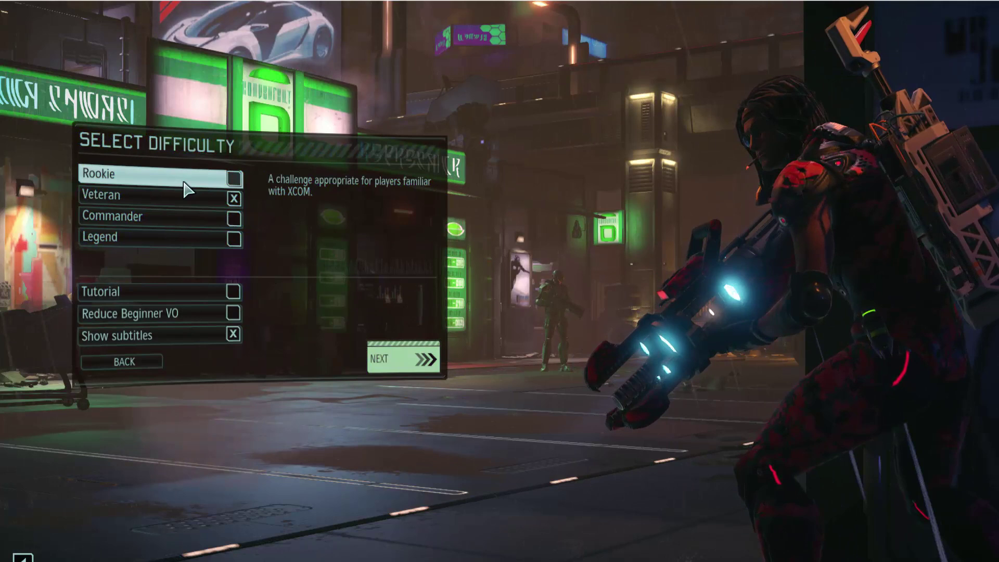
pyautogui.click(163, 221)
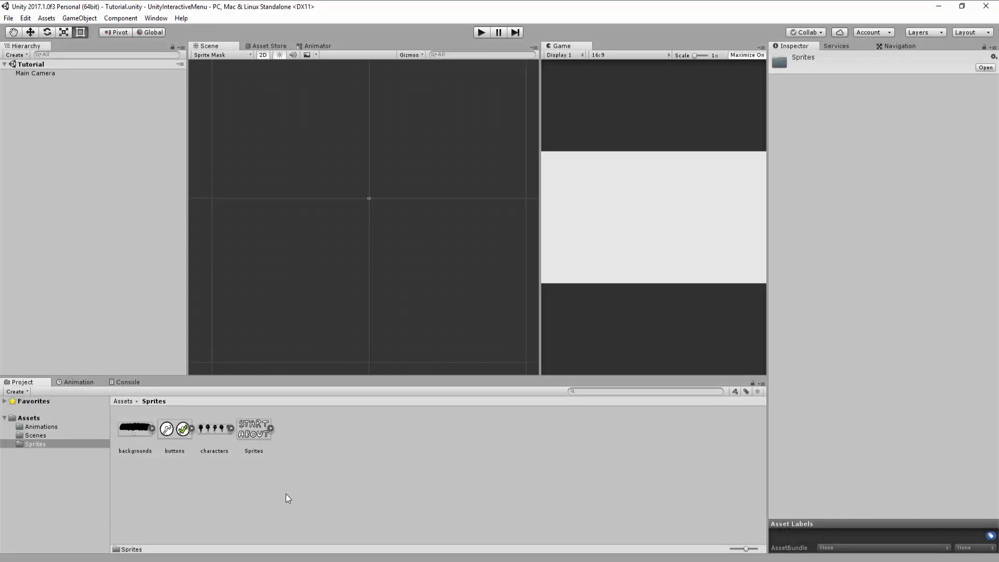
# - Examine the sliced START/ABOUT lettering and the button sprites in the Sprite Editor
pyautogui.click(285, 495)
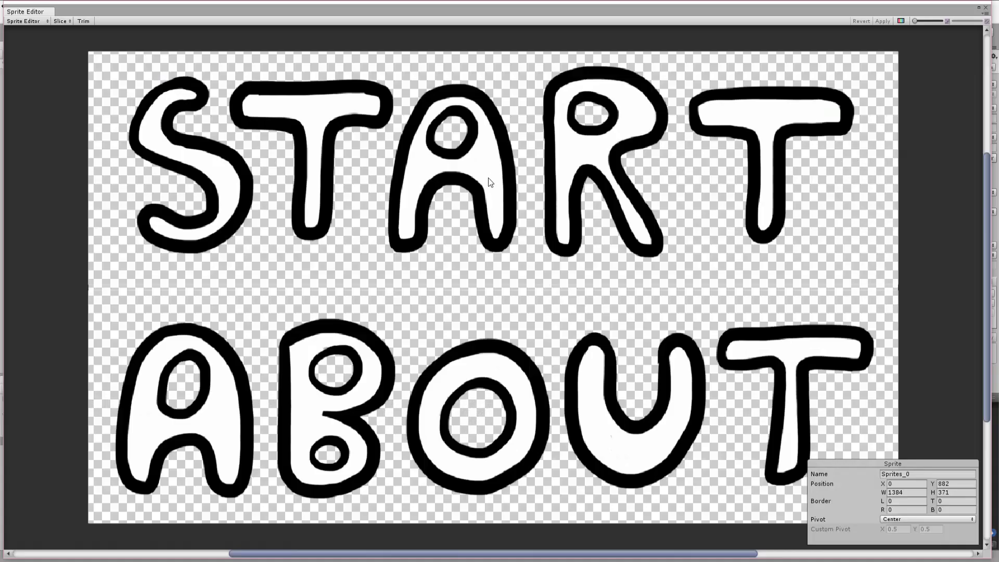
pyautogui.click(488, 177)
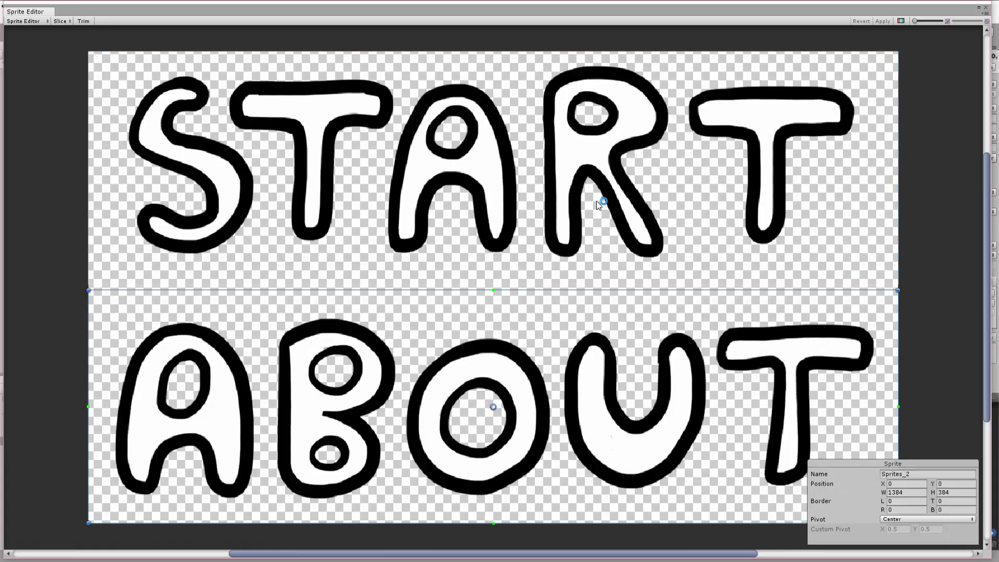
pyautogui.click(944, 196)
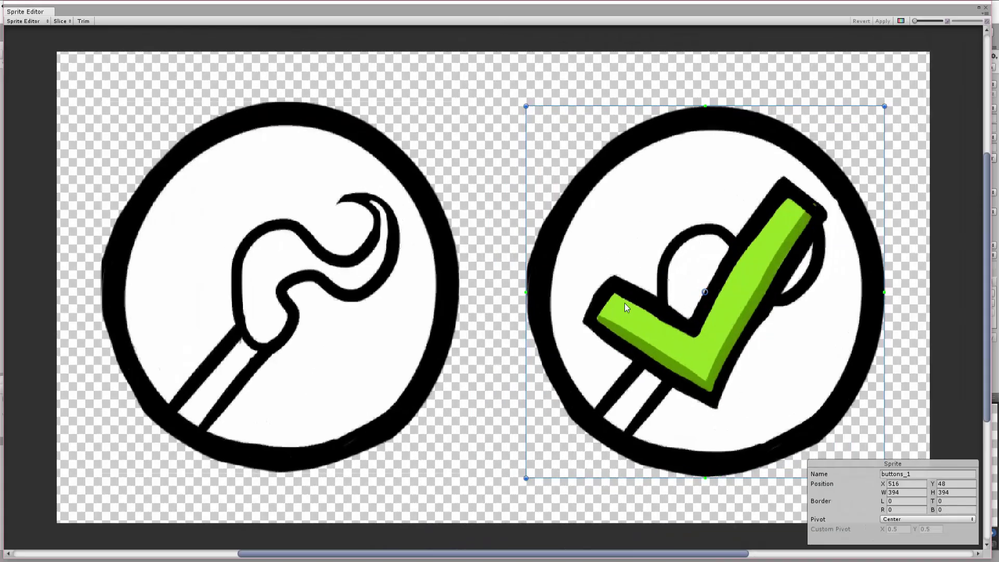
pyautogui.click(33, 295)
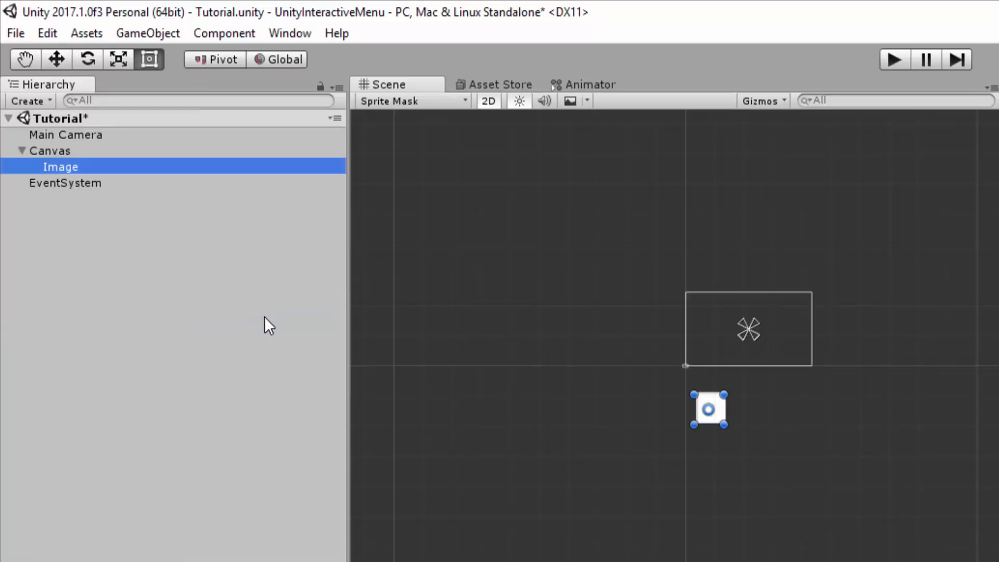
# - Rename the Image object under the Canvas as Start Button
pyautogui.doubleClick(139, 167)
pyautogui.write('Start Button')
pyautogui.press('Return')
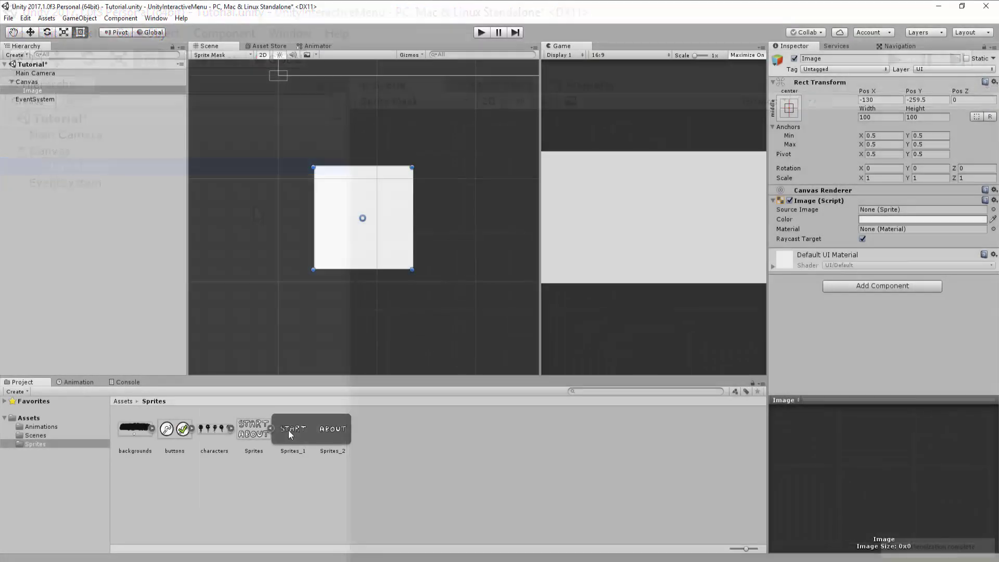
# - Assign sprite Sprites_1 as the canvas image's source image and stretch it to about 339 wide by 98 high
pyautogui.moveTo(293, 428); pyautogui.dragTo(899, 213)
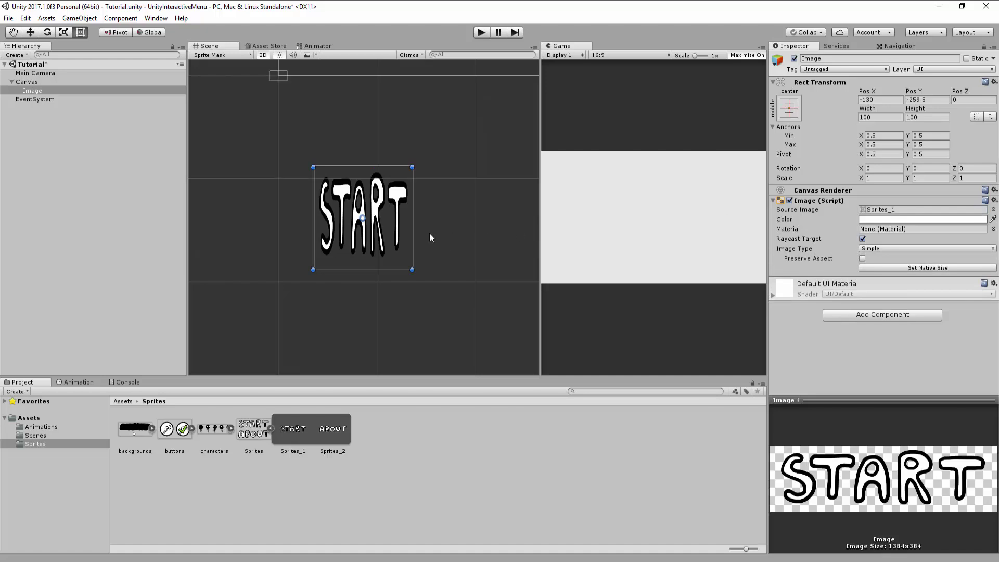
pyautogui.moveTo(412, 269); pyautogui.dragTo(479, 230)
pyautogui.scroll(-2, 479, 229)
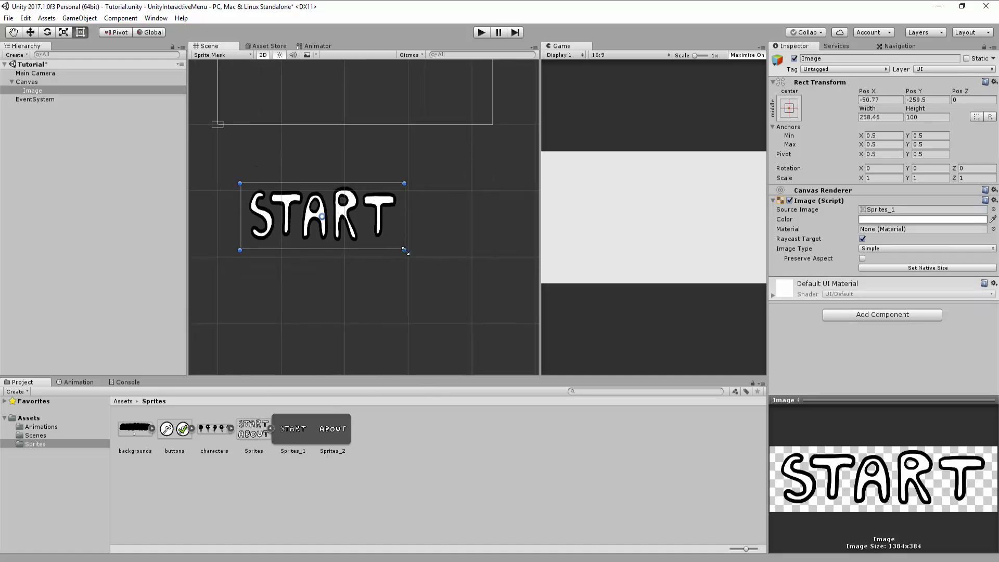
pyautogui.moveTo(404, 248); pyautogui.dragTo(453, 251)
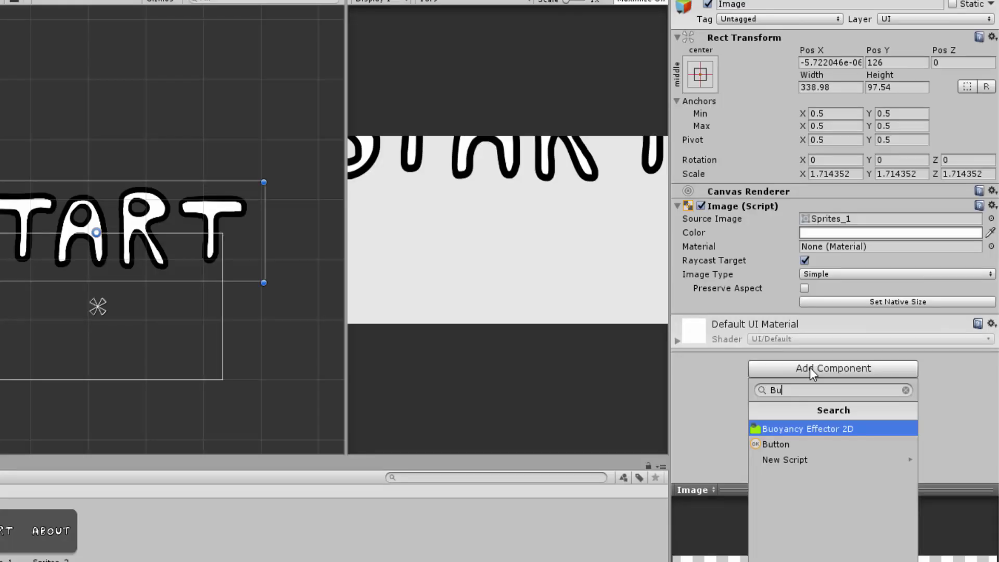
# - Add a Button component to the START image and review its settings
pyautogui.write('tton')
pyautogui.press('Return')
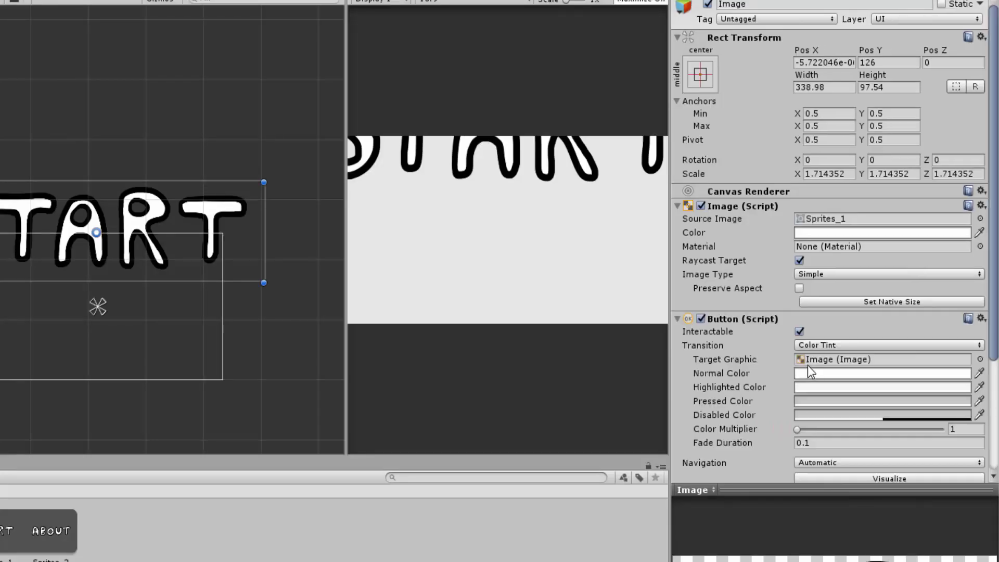
pyautogui.scroll(-3, 806, 416)
pyautogui.scroll(2, 791, 489)
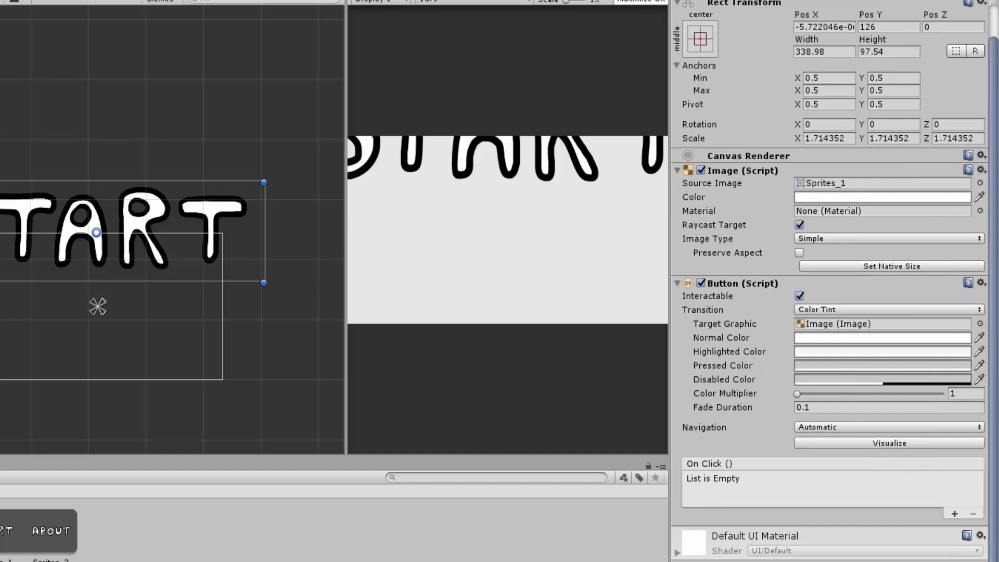
pyautogui.scroll(1, 832, 281)
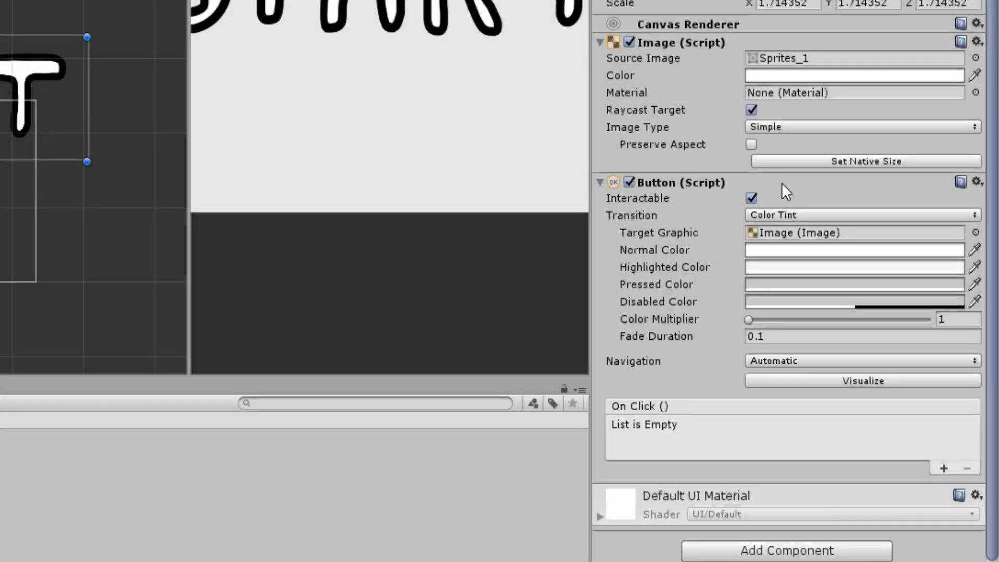
# - Keep the START button's transition on Color Tint and set its highlighted color to light green, RGB 147, 223, 123
pyautogui.click(827, 215)
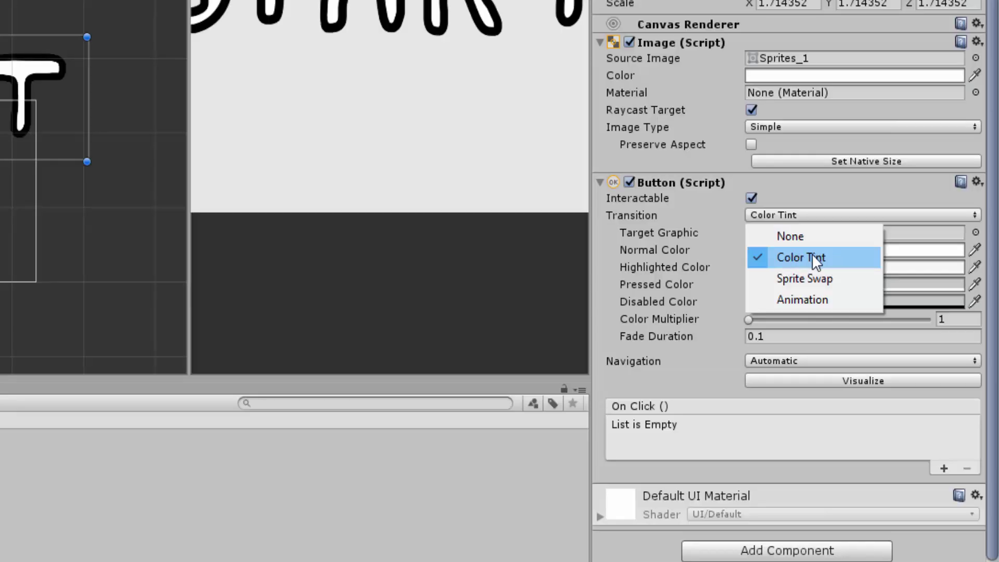
pyautogui.click(817, 255)
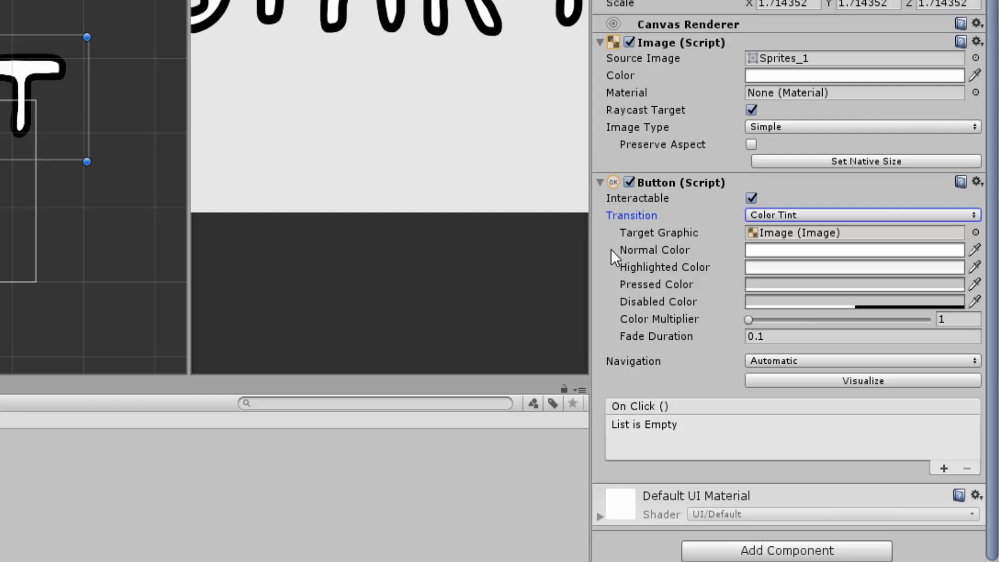
pyautogui.click(759, 267)
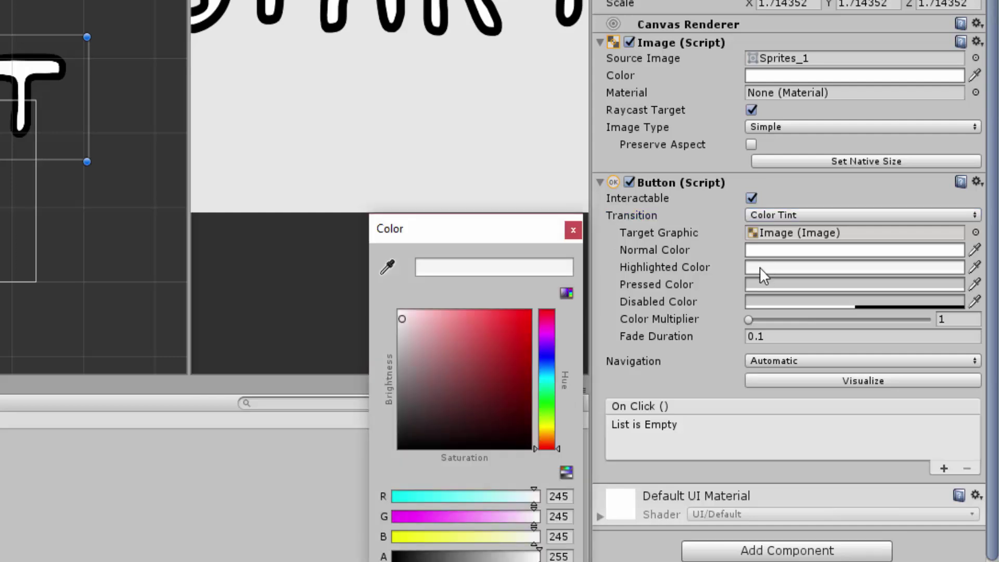
pyautogui.click(541, 409)
pyautogui.moveTo(467, 320); pyautogui.dragTo(458, 330)
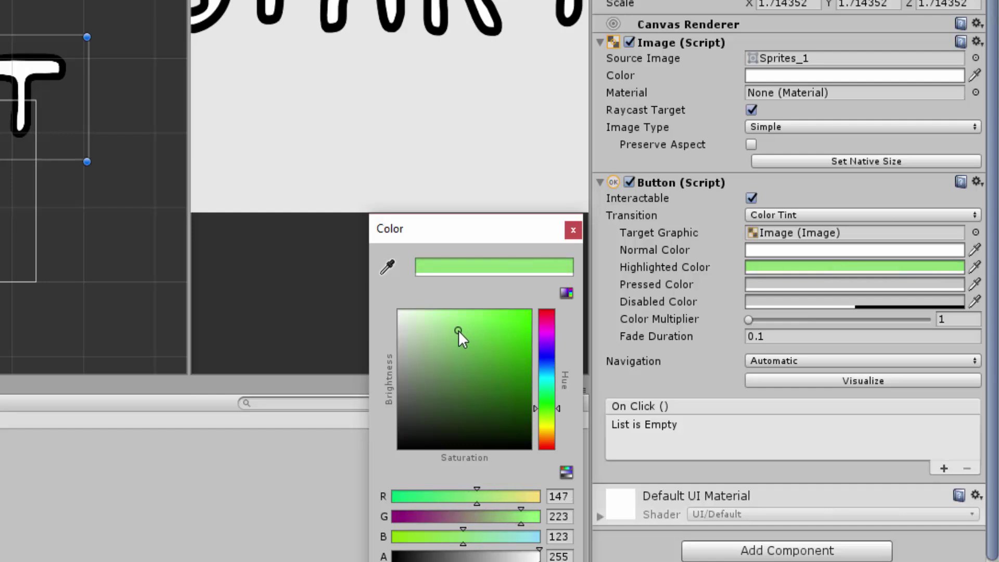
pyautogui.click(572, 231)
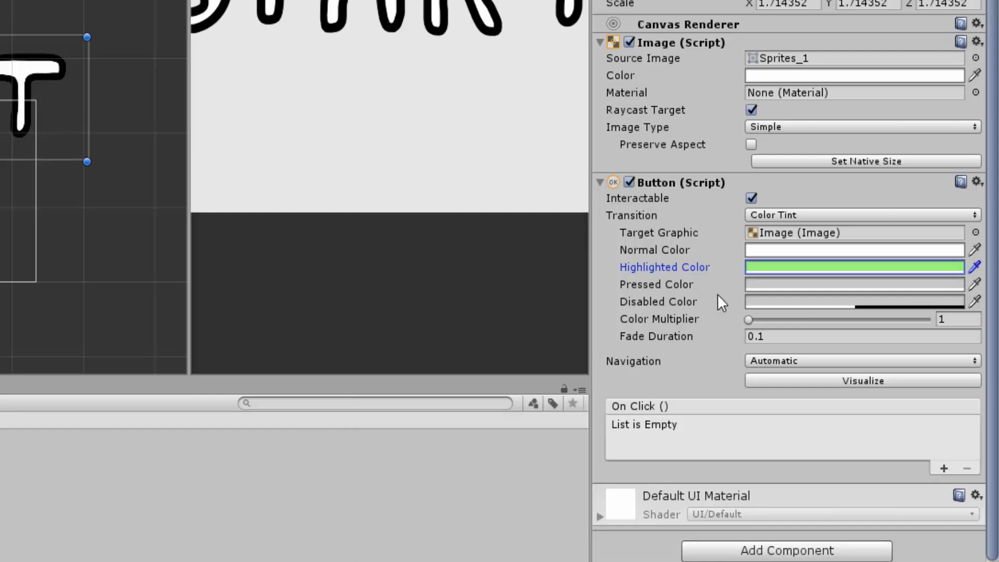
# - Set the START button's pressed color to dark green, RGB 92, 152, 12
pyautogui.click(763, 282)
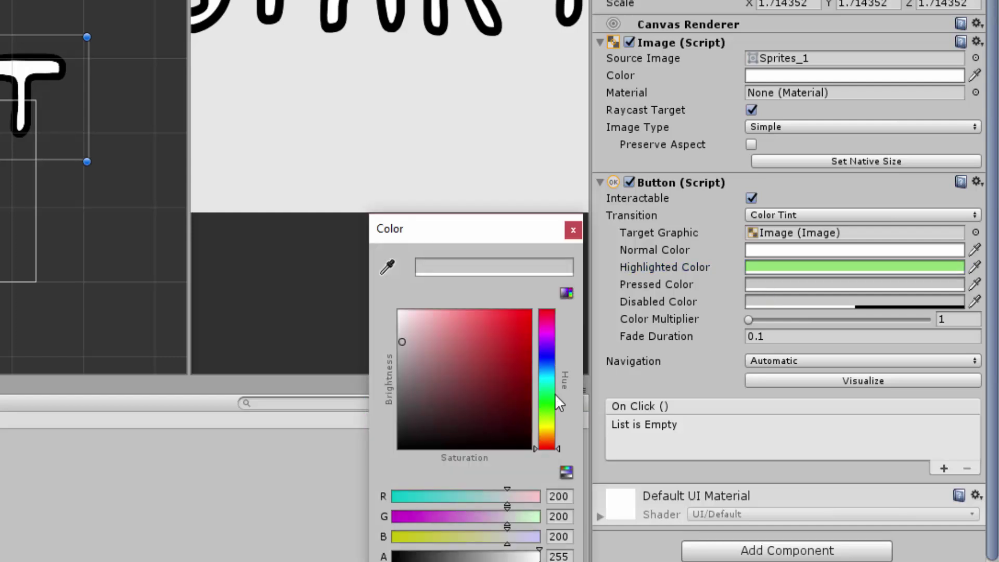
pyautogui.moveTo(554, 393); pyautogui.dragTo(546, 417)
pyautogui.moveTo(507, 366); pyautogui.dragTo(516, 367)
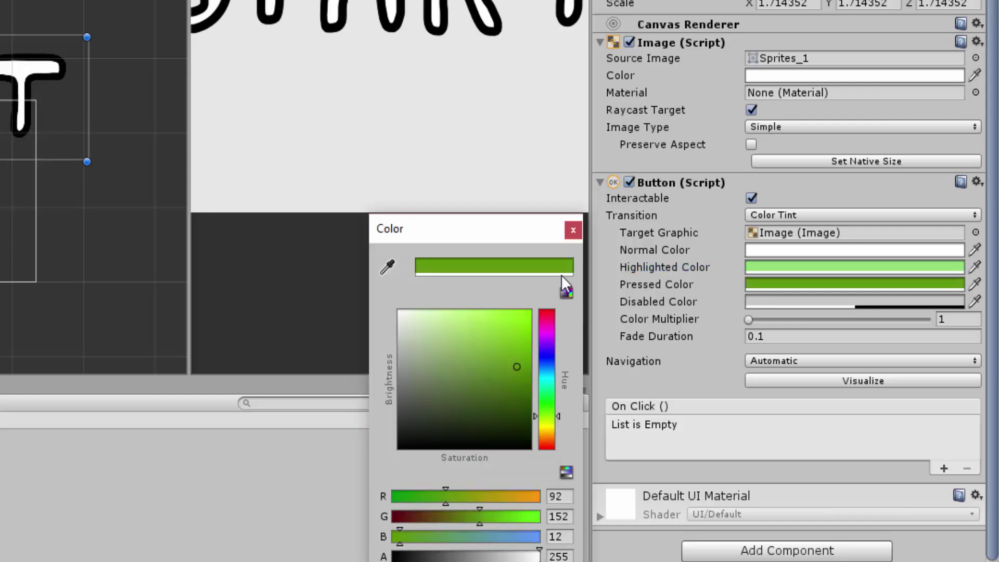
pyautogui.click(572, 230)
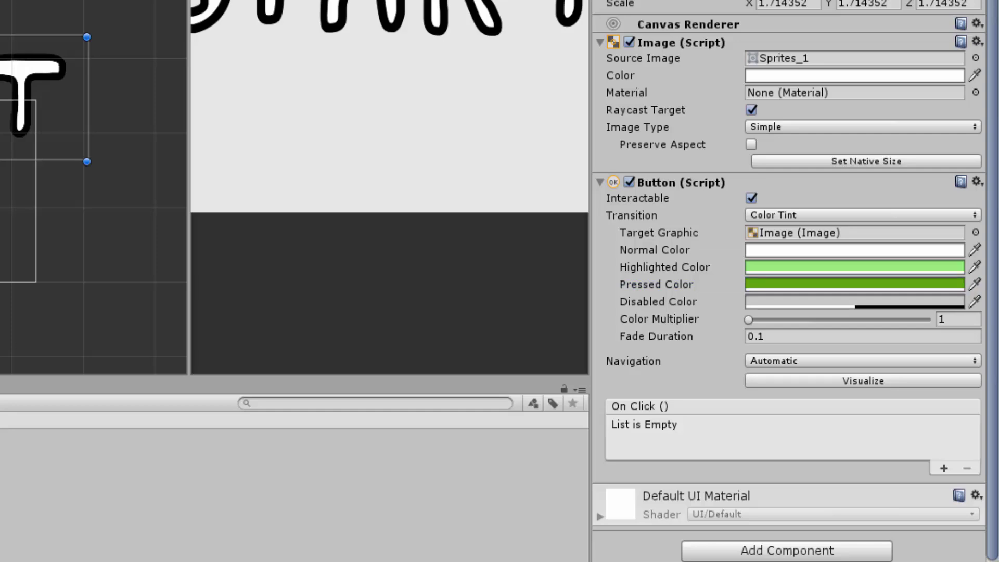
# - Set the START button's navigation to None
pyautogui.scroll(1, 779, 383)
pyautogui.click(779, 384)
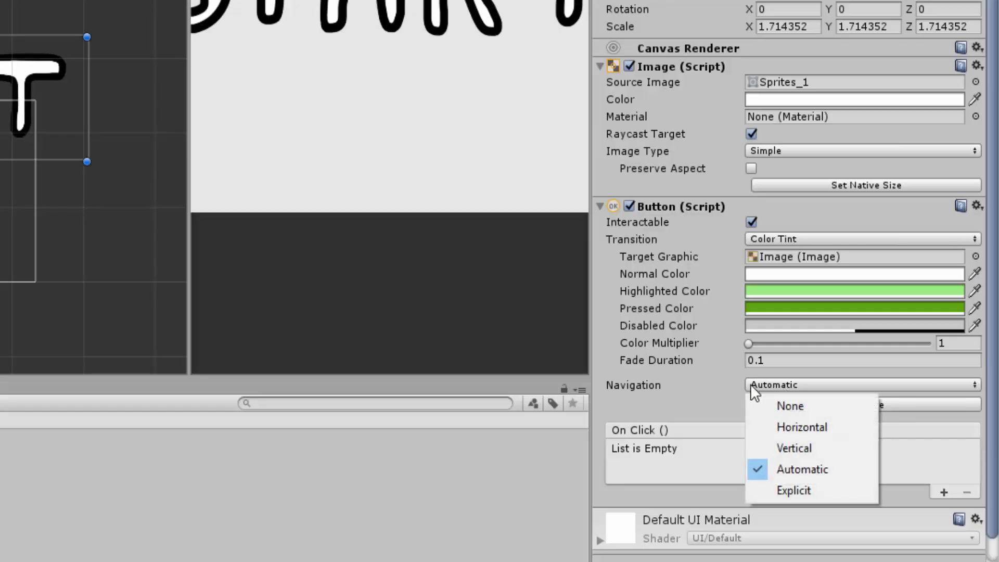
pyautogui.click(800, 405)
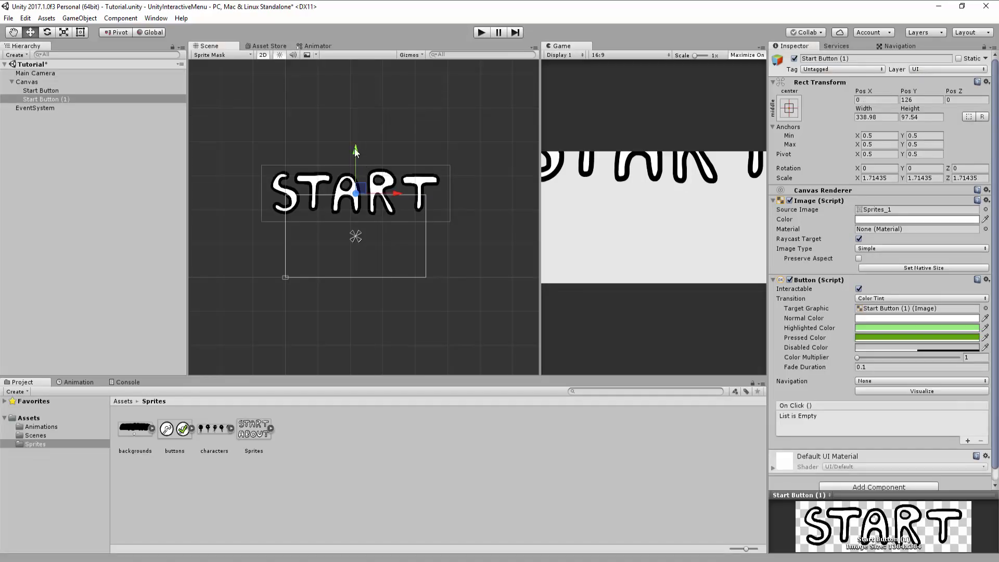
# - Turn the duplicated Start Button into an About Button at Y position -96 that uses sprite Sprites_2
pyautogui.moveTo(354, 149); pyautogui.dragTo(358, 220)
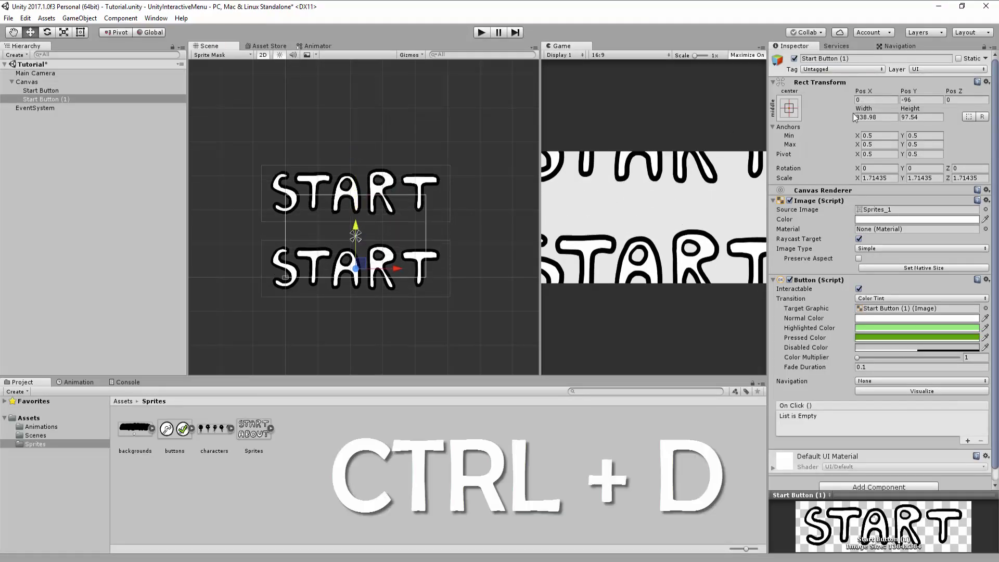
pyautogui.click(861, 61)
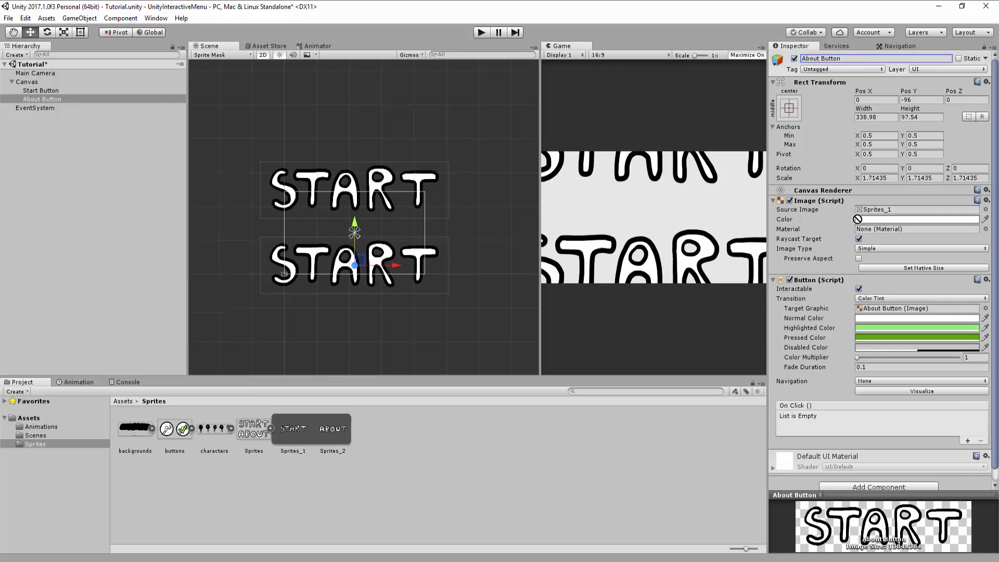
pyautogui.moveTo(857, 216); pyautogui.dragTo(872, 214)
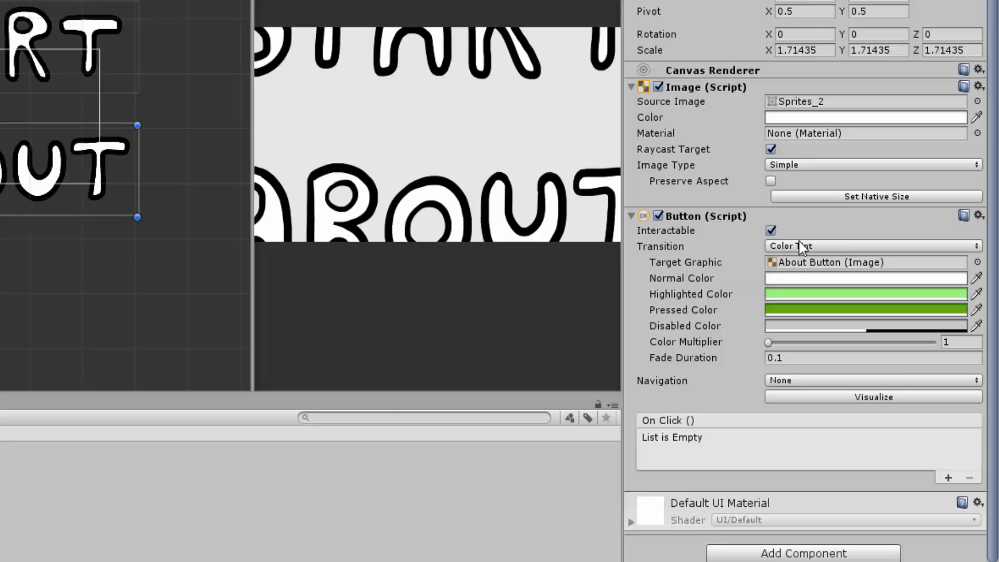
# - Switch About Button's transition to Animation and auto-generate its animation controller as AboutButtonAC
pyautogui.click(875, 296)
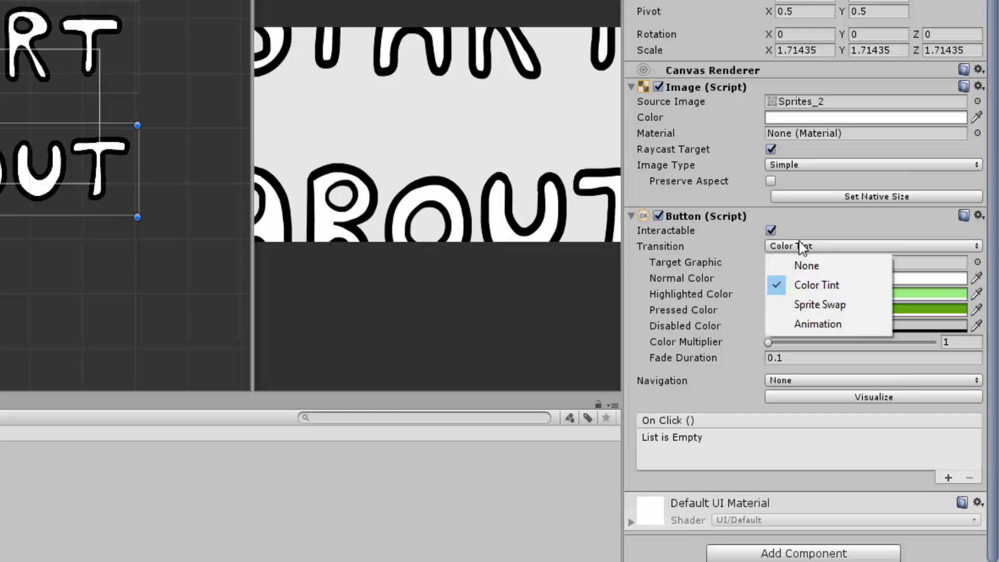
pyautogui.click(828, 325)
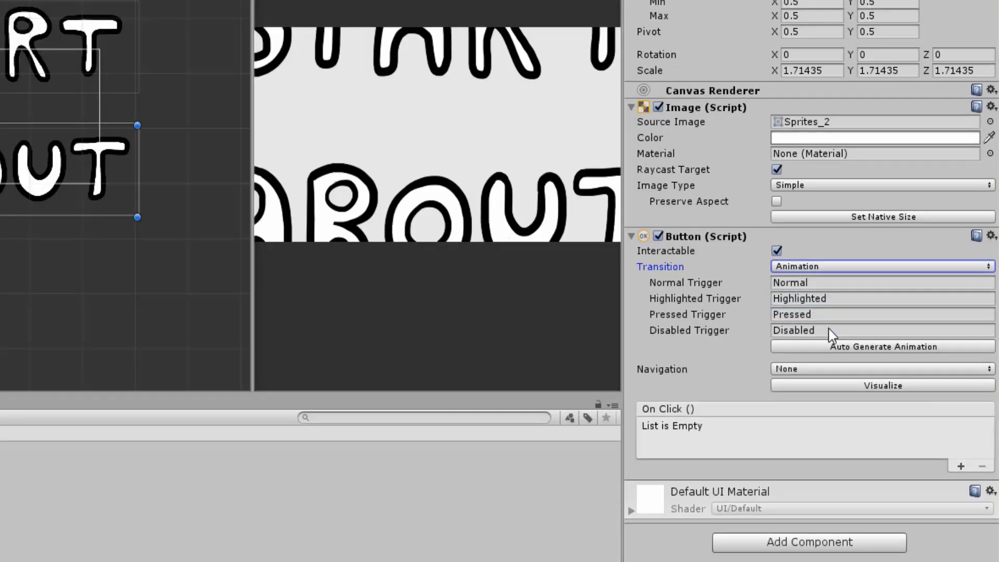
pyautogui.click(907, 345)
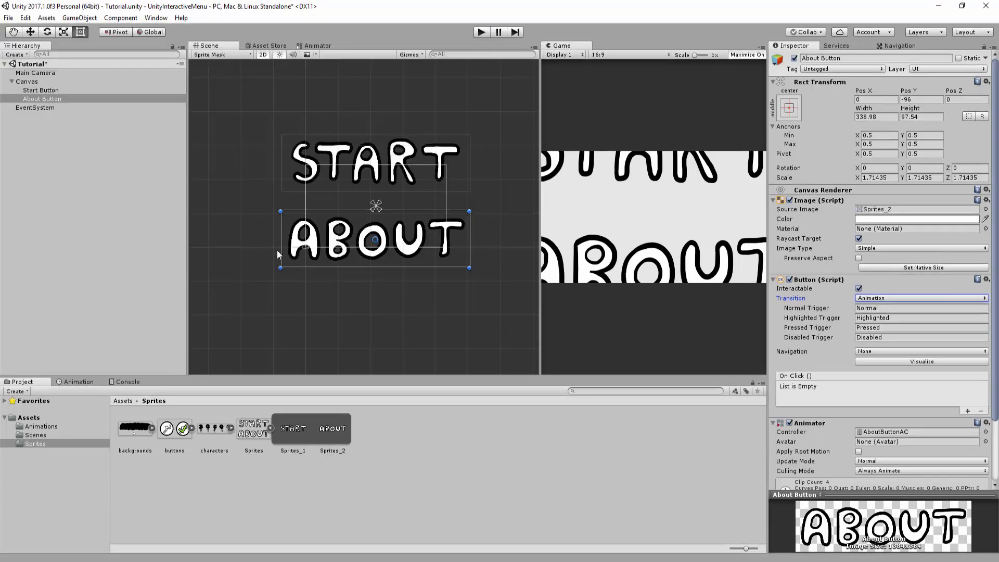
# - Open the animation editor for the About Button and switch to its Highlighted clip
pyautogui.click(78, 383)
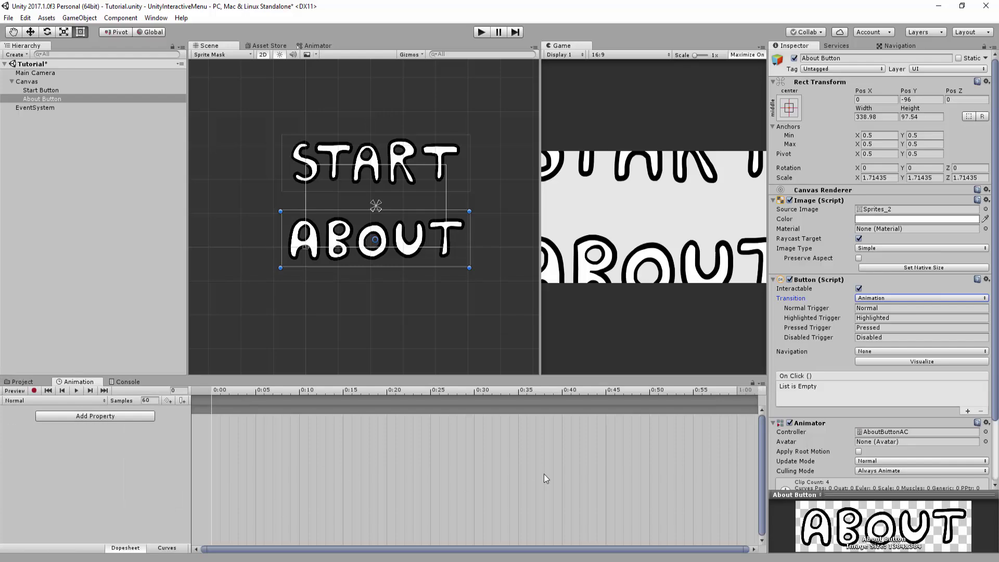
pyautogui.click(156, 20)
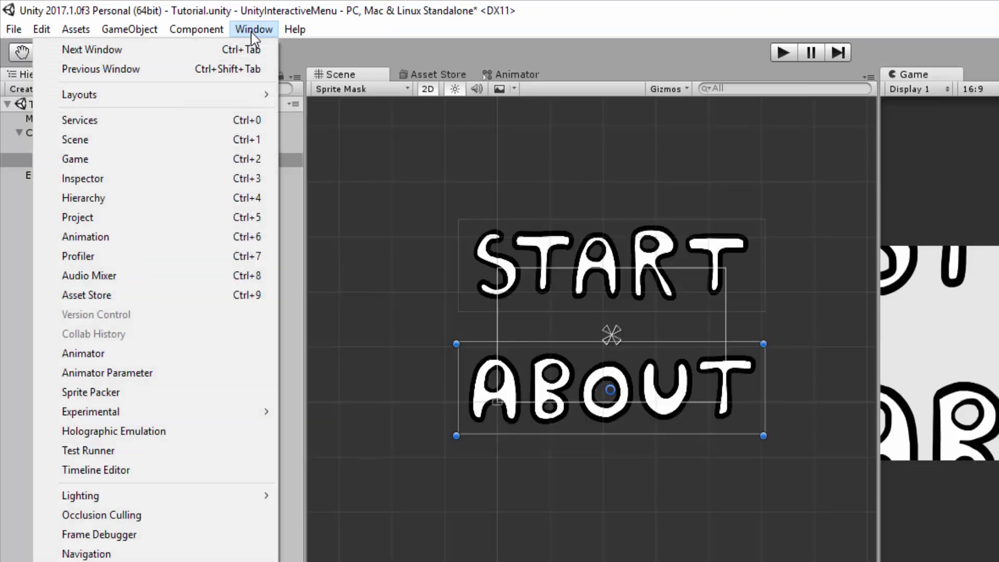
pyautogui.click(104, 236)
pyautogui.click(55, 400)
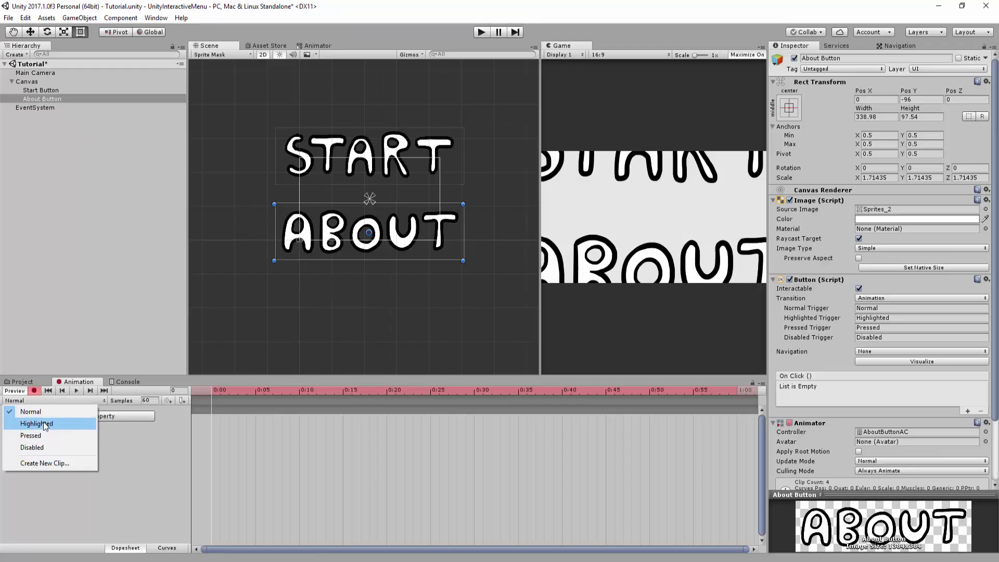
pyautogui.click(45, 424)
pyautogui.click(34, 390)
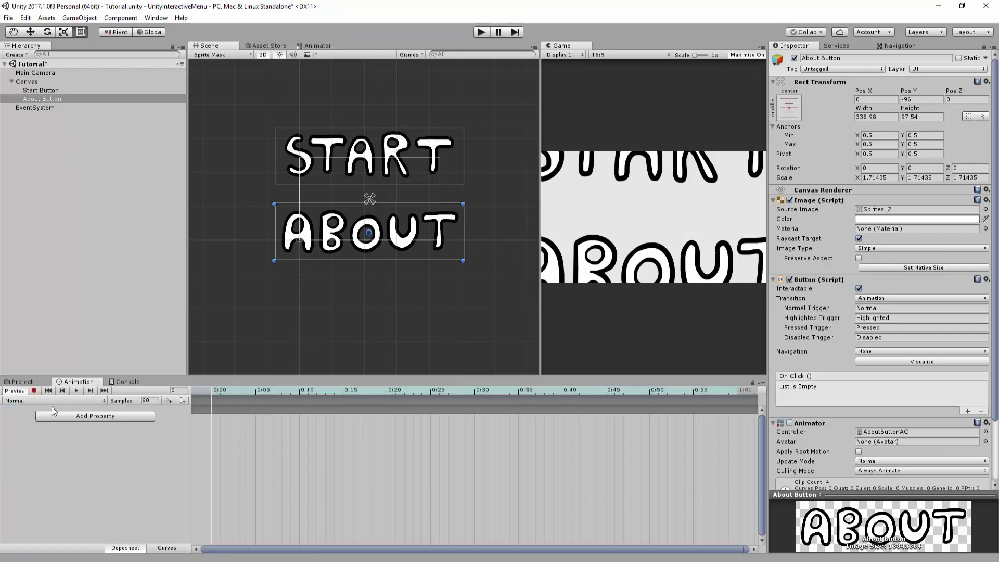
pyautogui.click(51, 402)
pyautogui.click(43, 422)
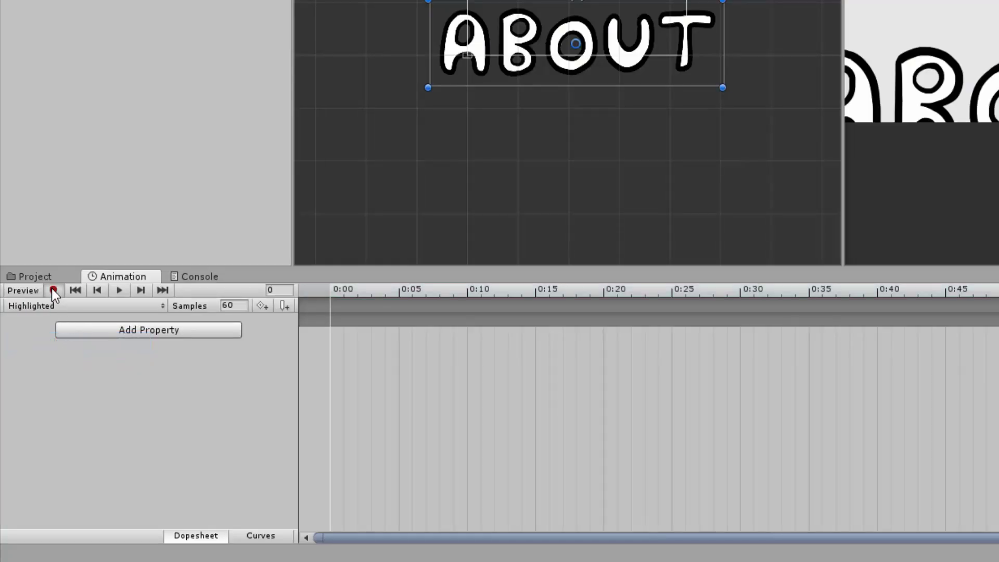
# - Record a slightly larger scale for the About Button in its Highlighted animation clip
pyautogui.click(54, 291)
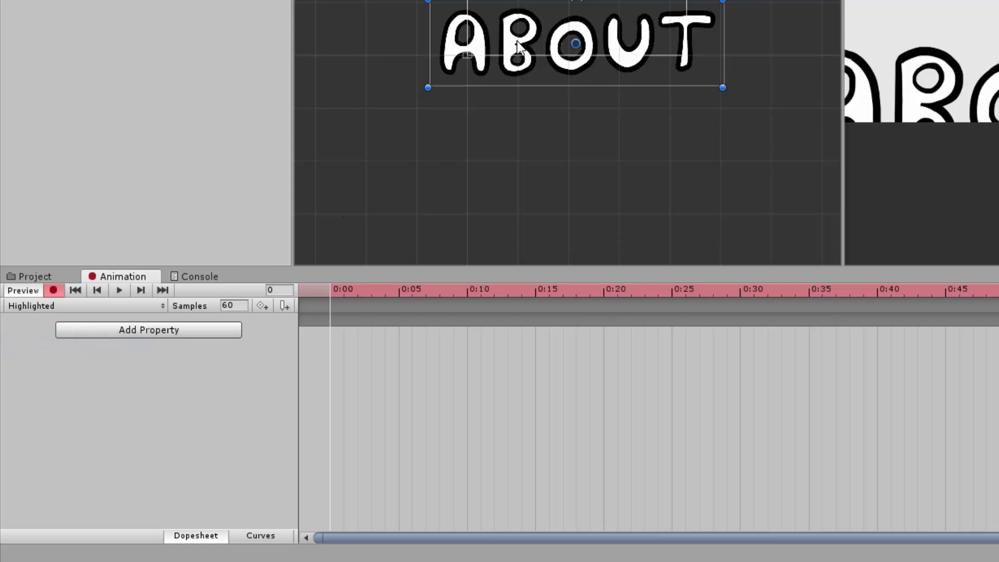
pyautogui.press('w')
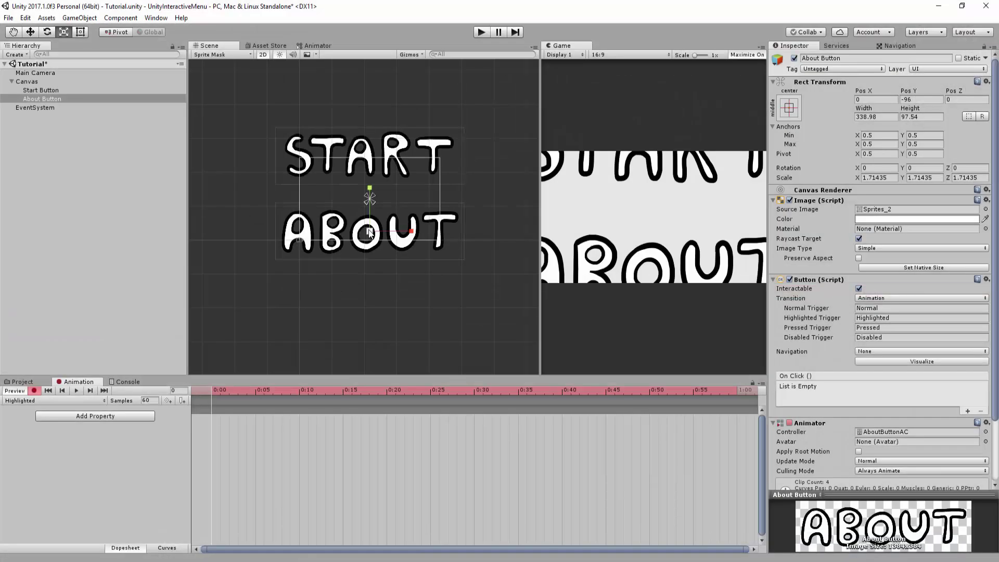
pyautogui.moveTo(577, 44); pyautogui.dragTo(600, 44)
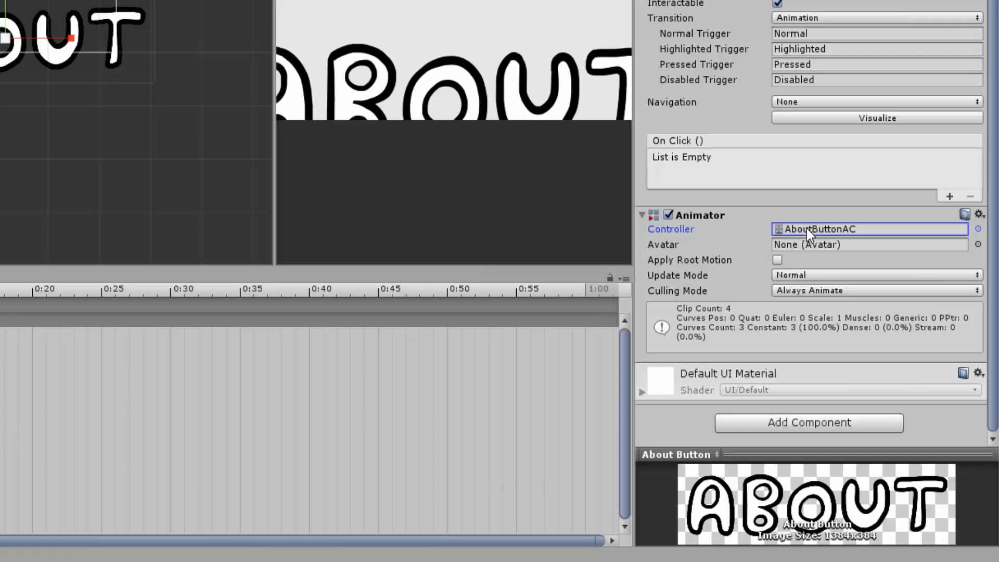
# - Open the AboutButtonAC controller and spread out its Normal, Highlighted, Entry and Pressed states so the transition arrows are separate
pyautogui.doubleClick(806, 229)
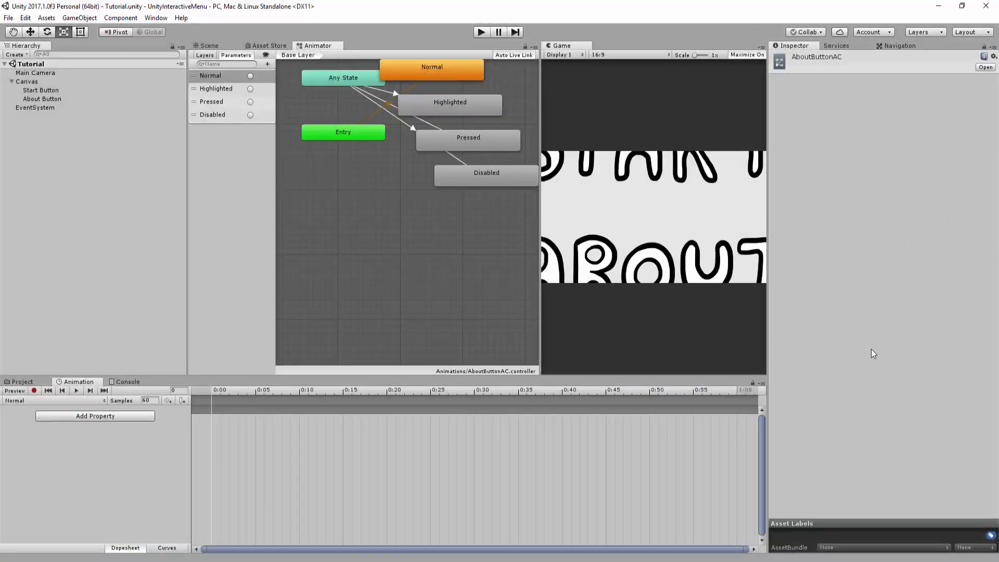
pyautogui.moveTo(441, 119); pyautogui.dragTo(433, 157, button='middle')
pyautogui.click(430, 121)
pyautogui.moveTo(430, 122); pyautogui.dragTo(348, 272)
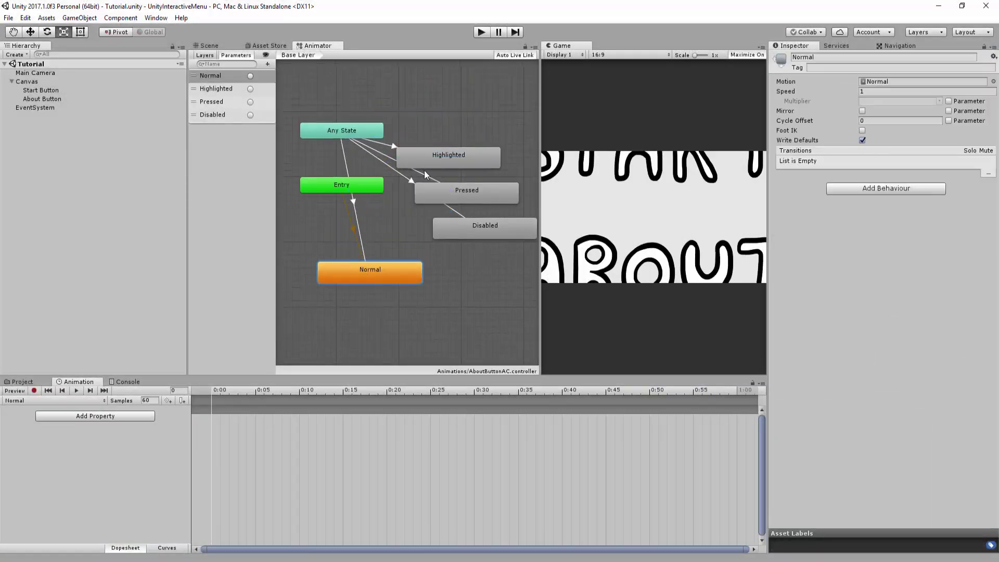
pyautogui.moveTo(429, 151); pyautogui.dragTo(472, 130)
pyautogui.moveTo(461, 122); pyautogui.dragTo(434, 136, button='middle')
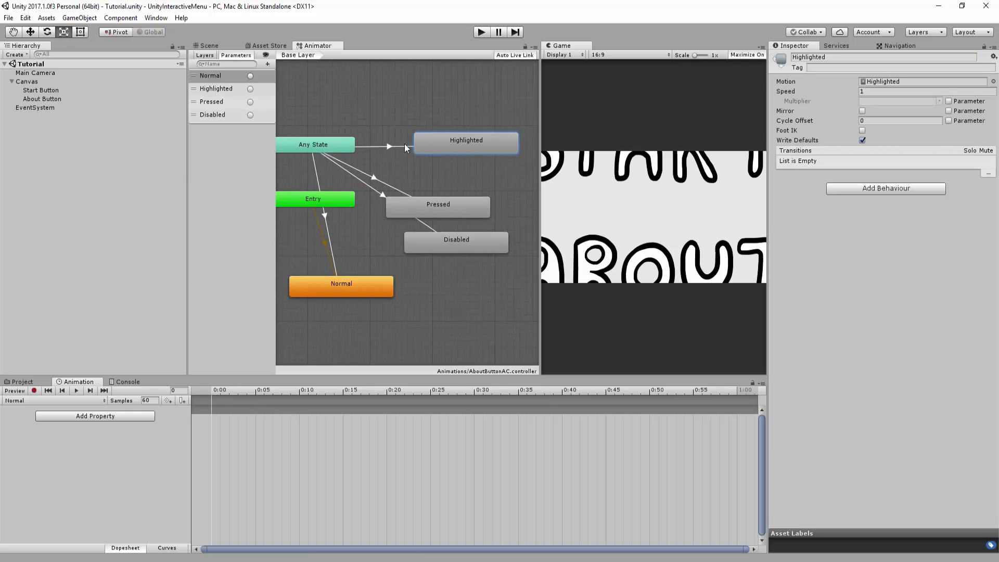
pyautogui.moveTo(339, 205); pyautogui.dragTo(382, 198, button='middle')
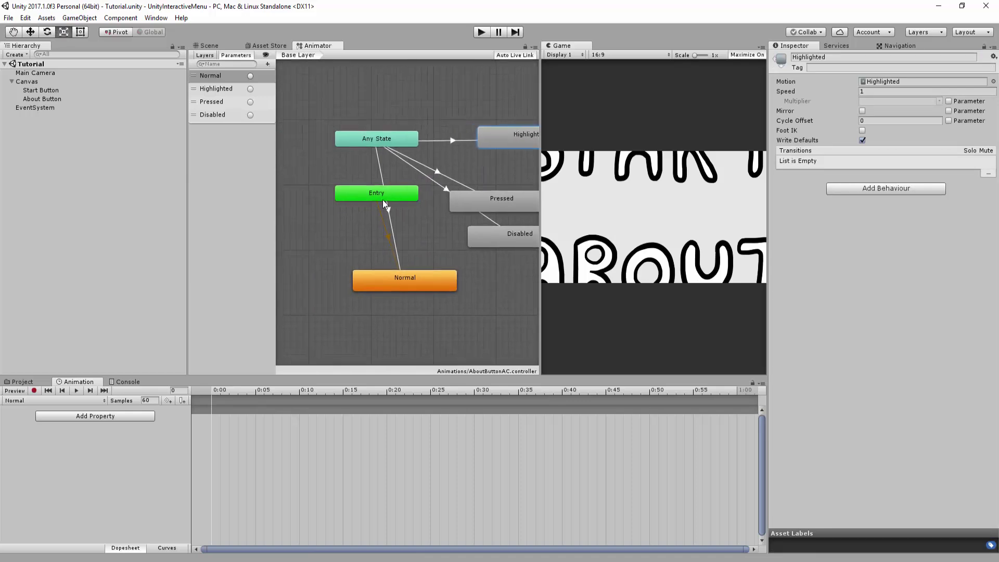
pyautogui.moveTo(382, 198); pyautogui.dragTo(316, 200)
pyautogui.moveTo(368, 202); pyautogui.dragTo(329, 207, button='middle')
pyautogui.moveTo(468, 201); pyautogui.dragTo(502, 188)
pyautogui.moveTo(470, 209); pyautogui.dragTo(456, 214, button='middle')
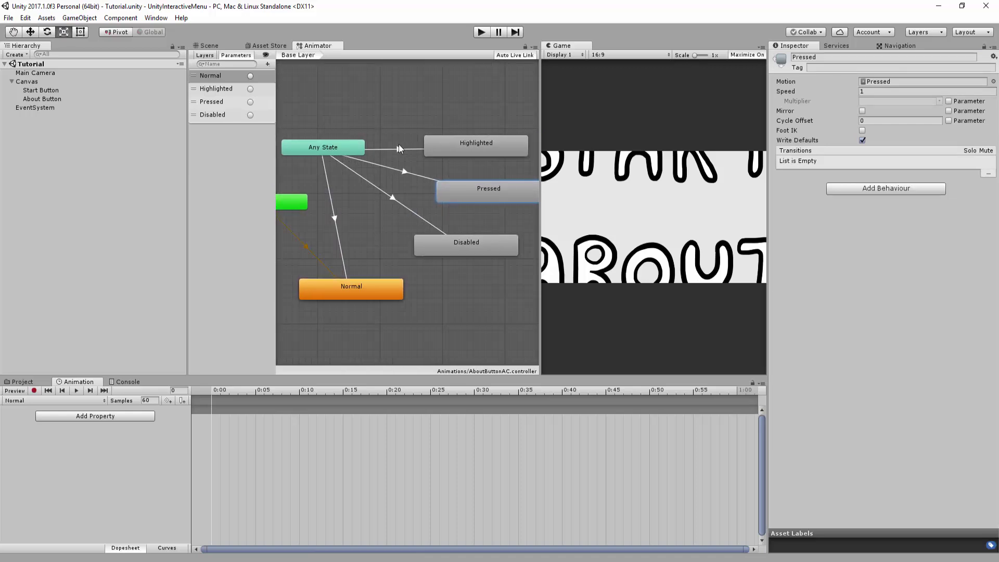
# - Set the transition duration from Any State to Highlighted to 0.1 s
pyautogui.click(394, 149)
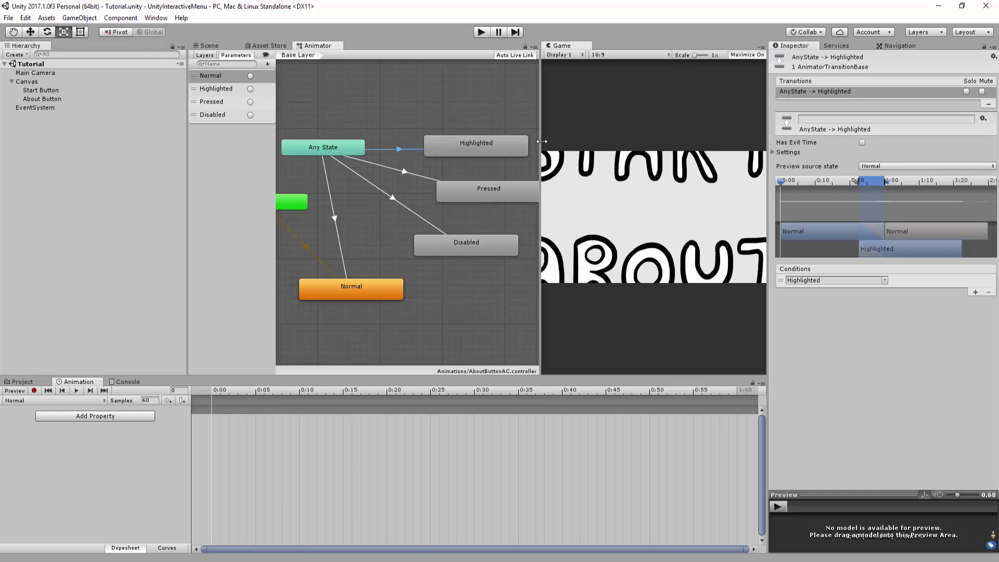
pyautogui.moveTo(541, 141); pyautogui.dragTo(661, 141)
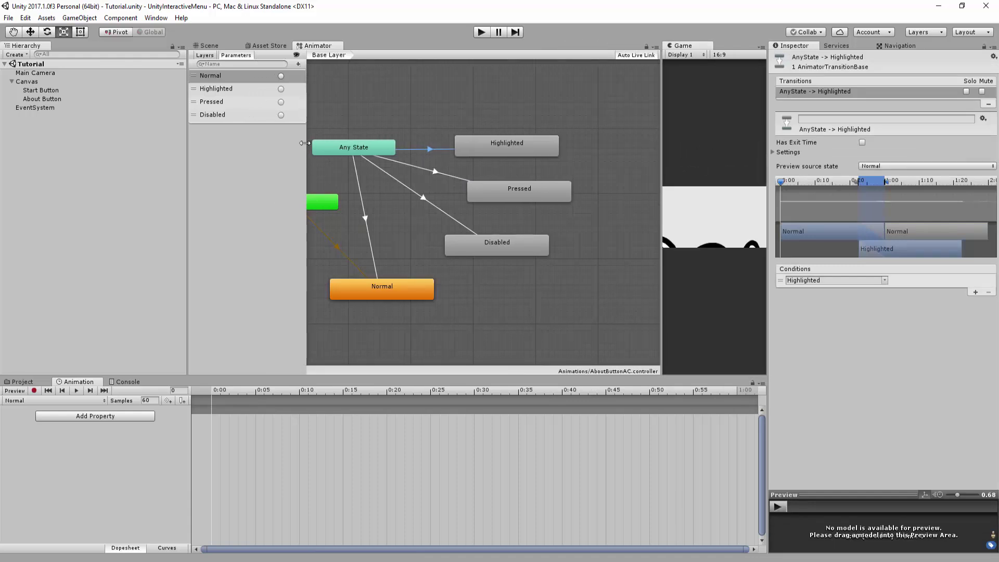
pyautogui.moveTo(304, 148); pyautogui.dragTo(285, 151)
pyautogui.press('a')
pyautogui.click(465, 153)
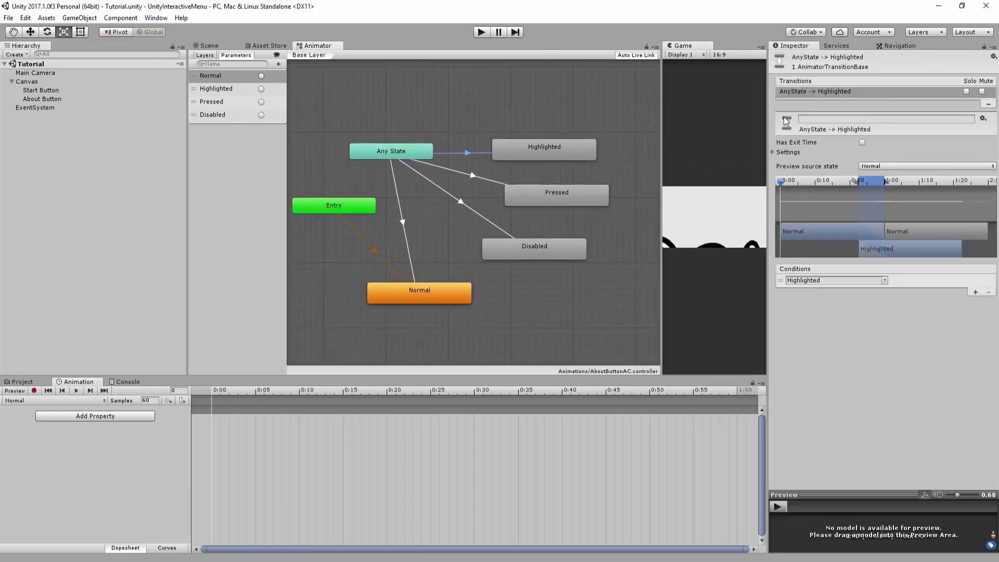
pyautogui.click(770, 152)
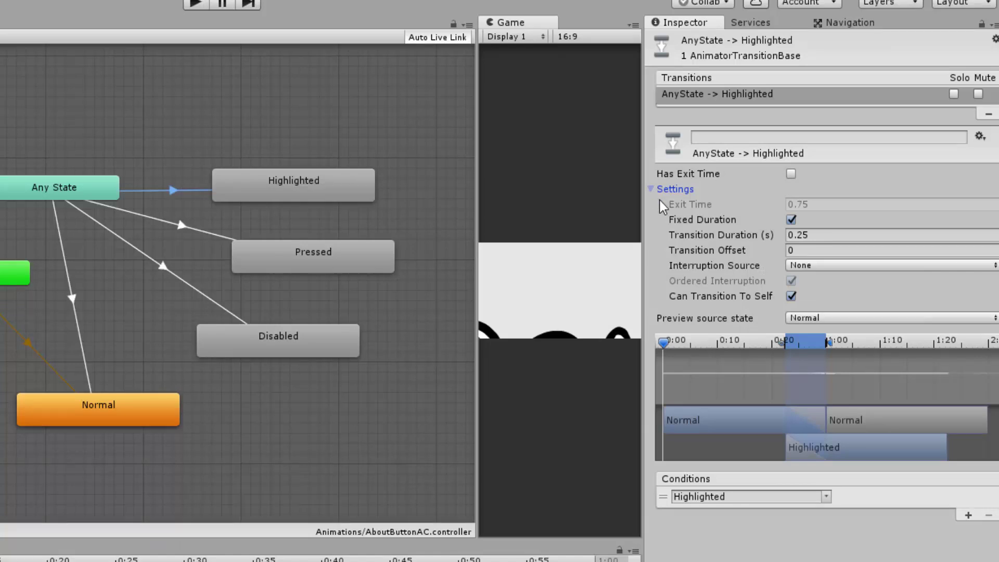
pyautogui.click(839, 235)
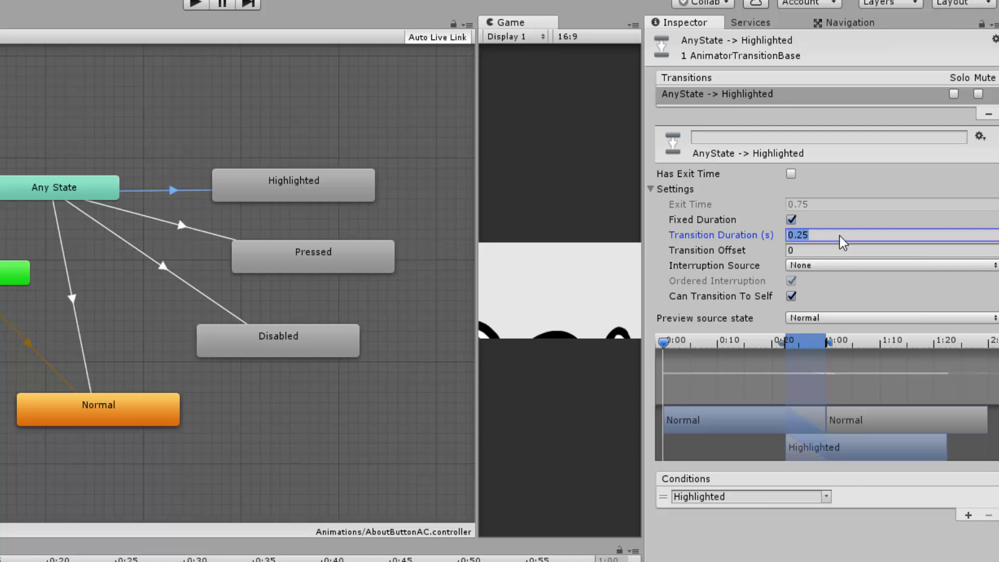
pyautogui.write('0.1')
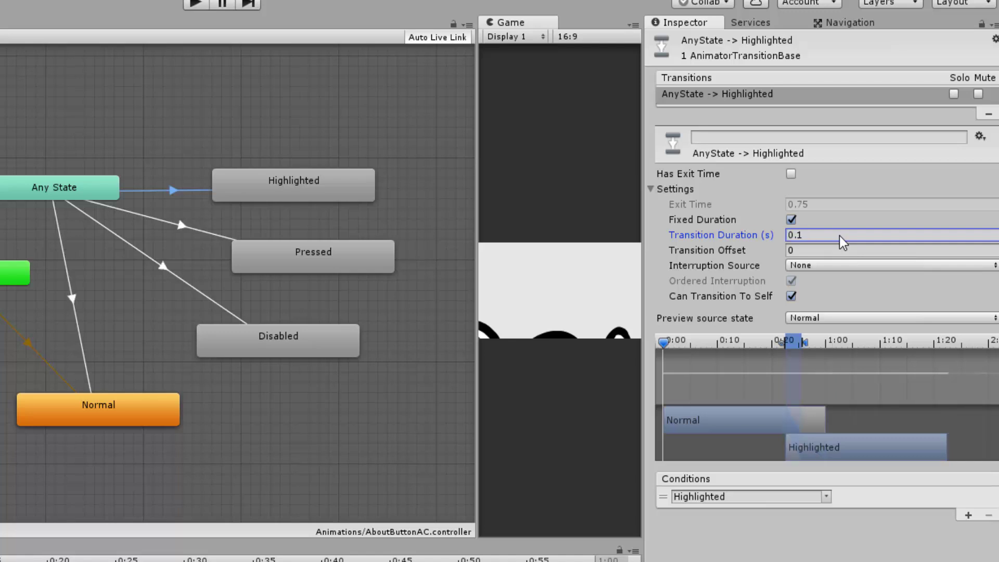
# - Set the transition duration from Any State to Normal to 0.1 s and run the scene to test it
pyautogui.click(71, 298)
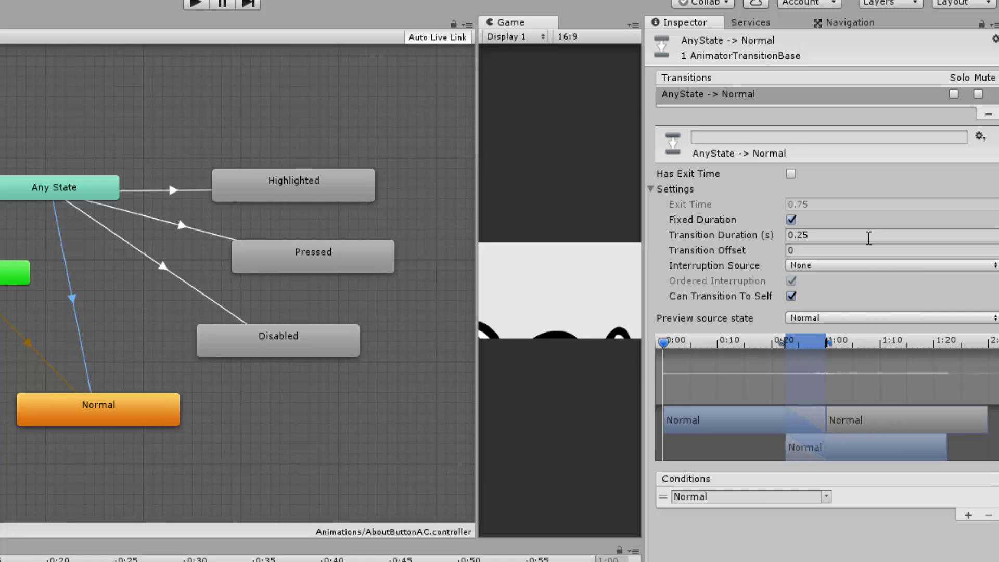
pyautogui.click(830, 237)
pyautogui.write('0.1')
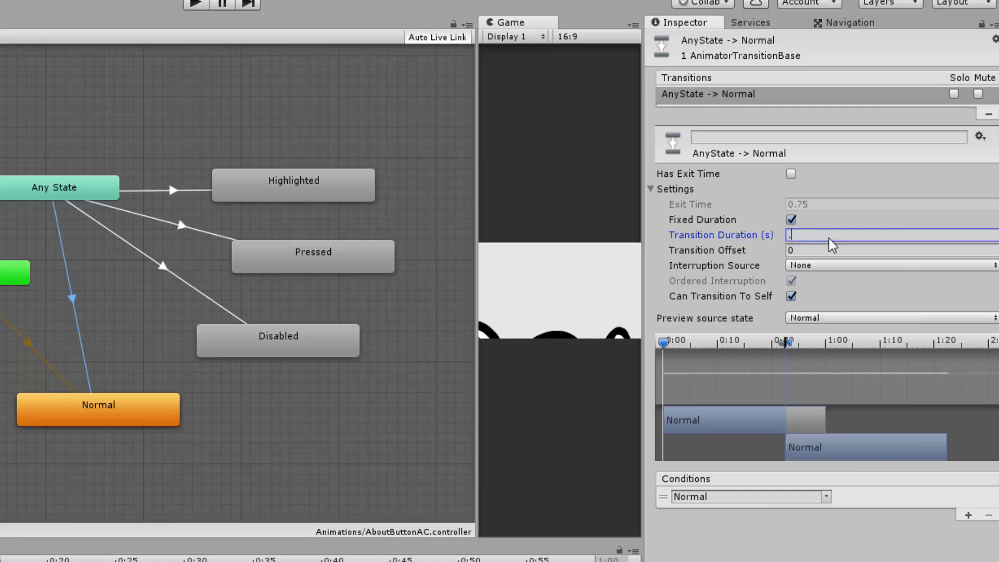
pyautogui.click(197, 3)
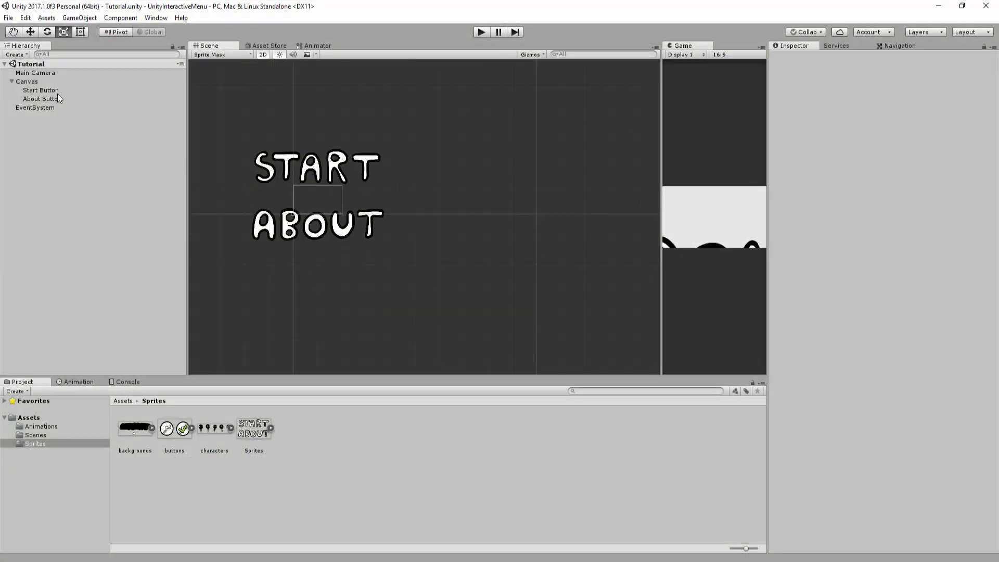
# - Duplicate the About Button, move the copy beside it to X position 743, and set its source image to buttons_0
pyautogui.click(57, 99)
pyautogui.moveTo(350, 201); pyautogui.dragTo(384, 198, button='middle')
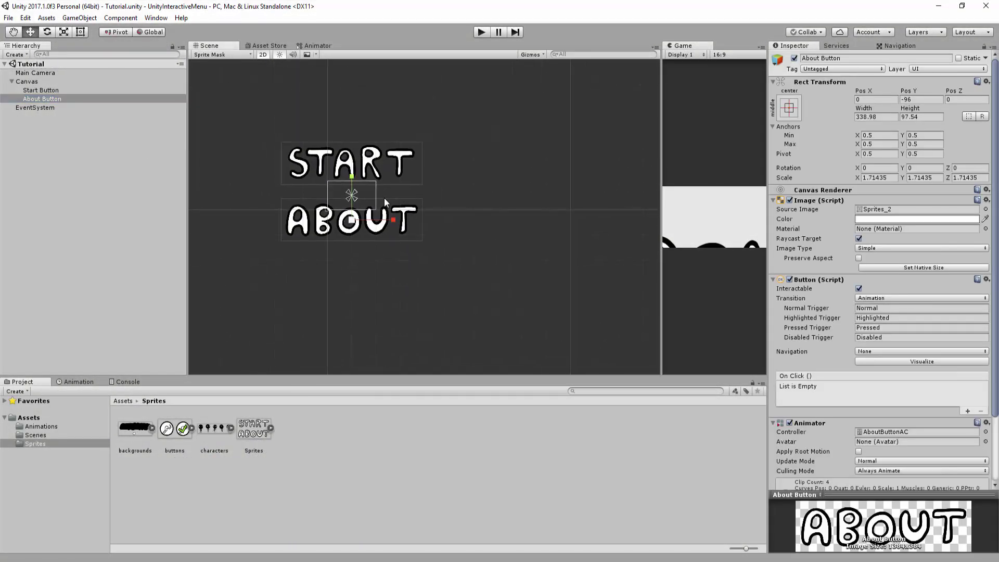
pyautogui.press('w')
pyautogui.click(403, 213)
pyautogui.hotkey('ctrl', 'd')
pyautogui.moveTo(403, 213); pyautogui.dragTo(567, 219)
pyautogui.moveTo(486, 284); pyautogui.dragTo(452, 288, button='middle')
pyautogui.click(192, 427)
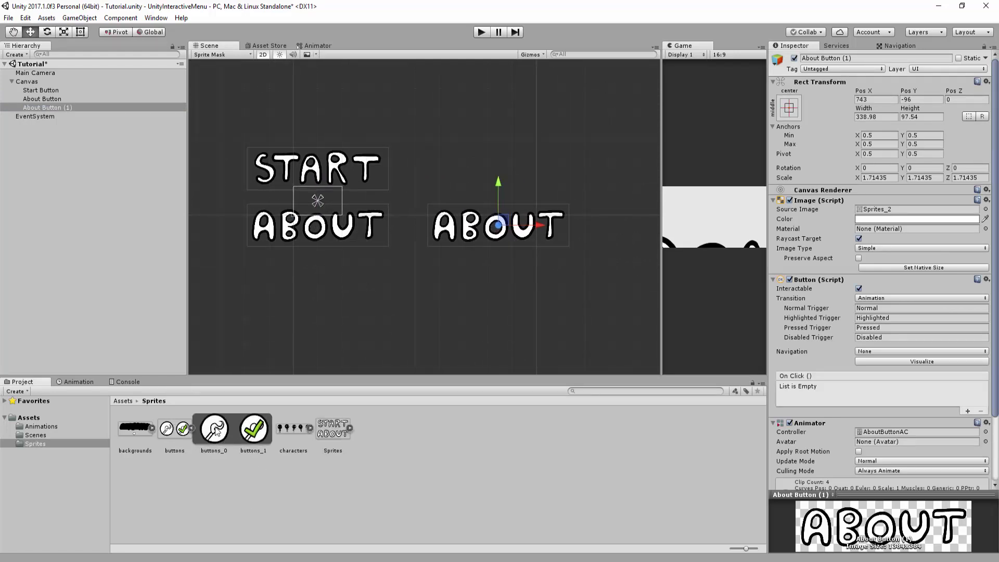
pyautogui.moveTo(215, 430); pyautogui.dragTo(894, 207)
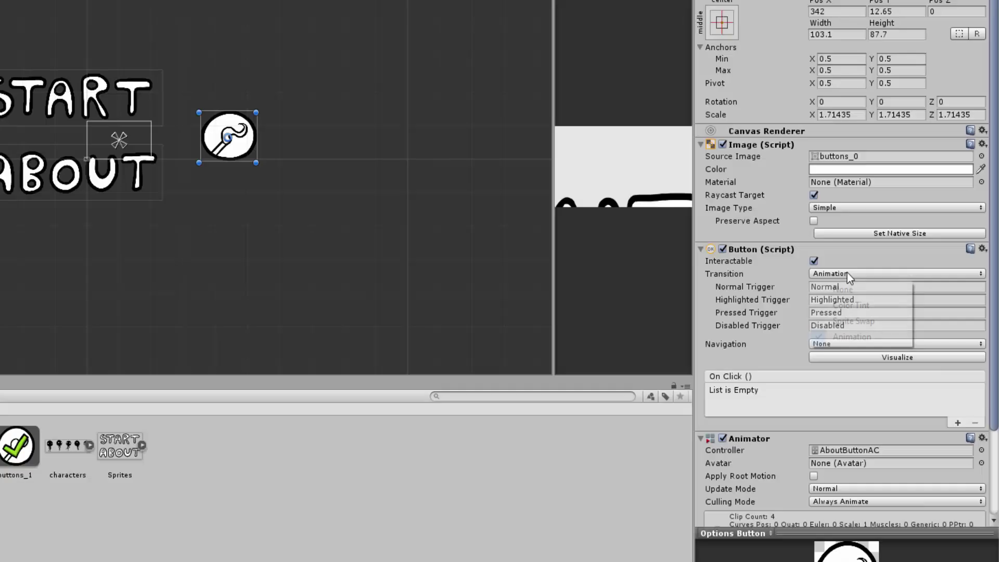
# - Switch the Options Button's transition to Sprite Swap with buttons_1 as the highlighted sprite, and run the scene
pyautogui.click(885, 301)
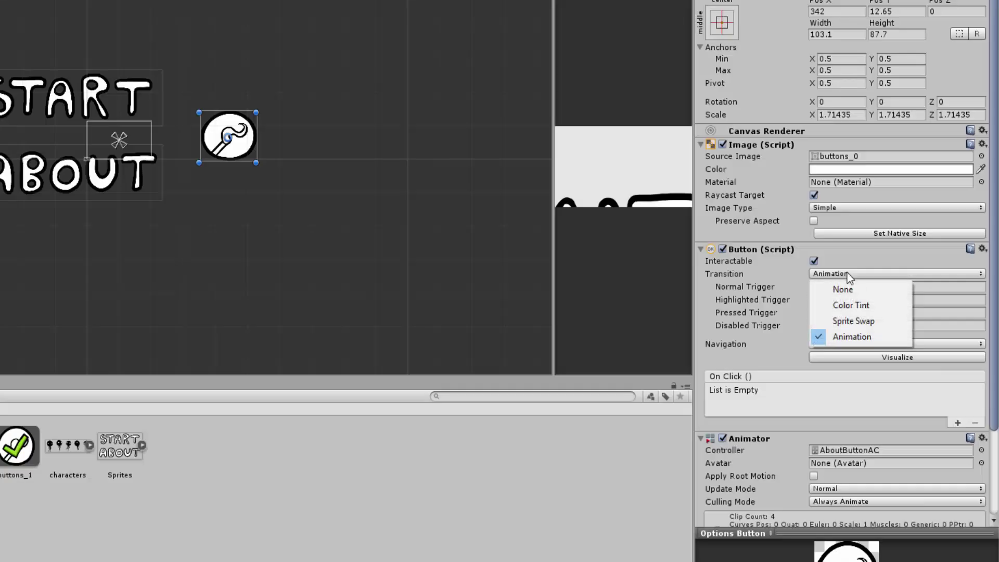
pyautogui.click(844, 321)
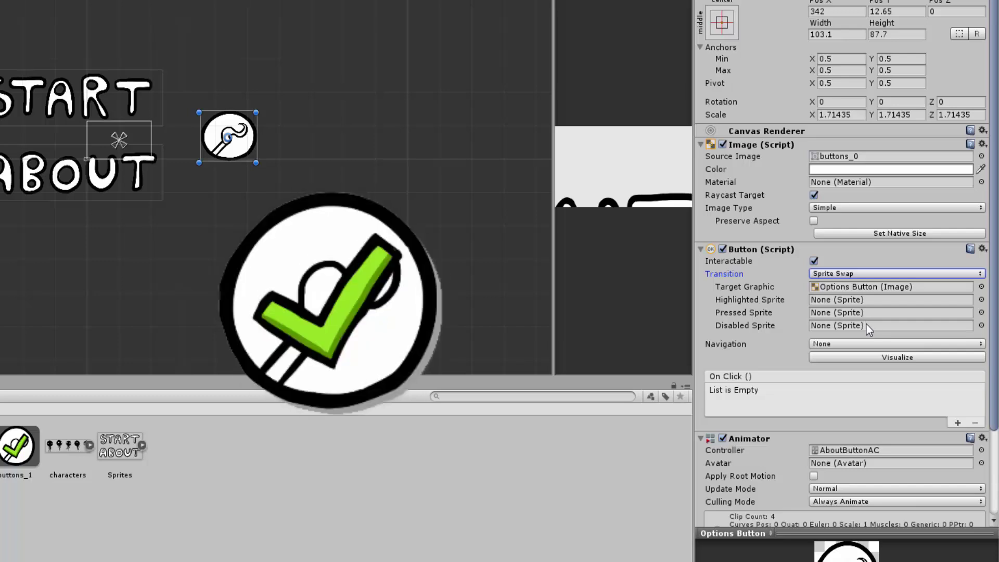
pyautogui.moveTo(866, 324); pyautogui.dragTo(903, 324)
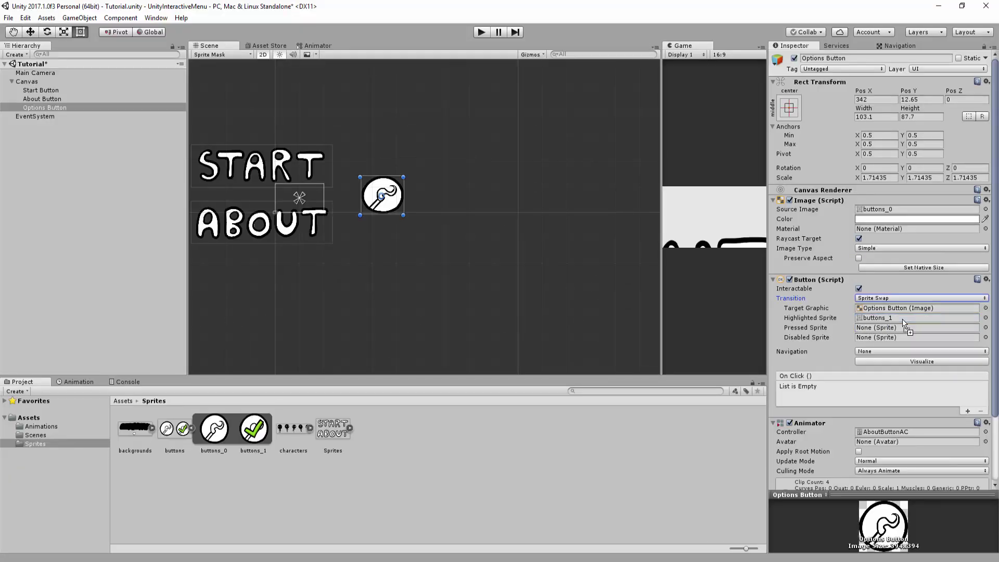
pyautogui.hotkey('ctrl', 'p')
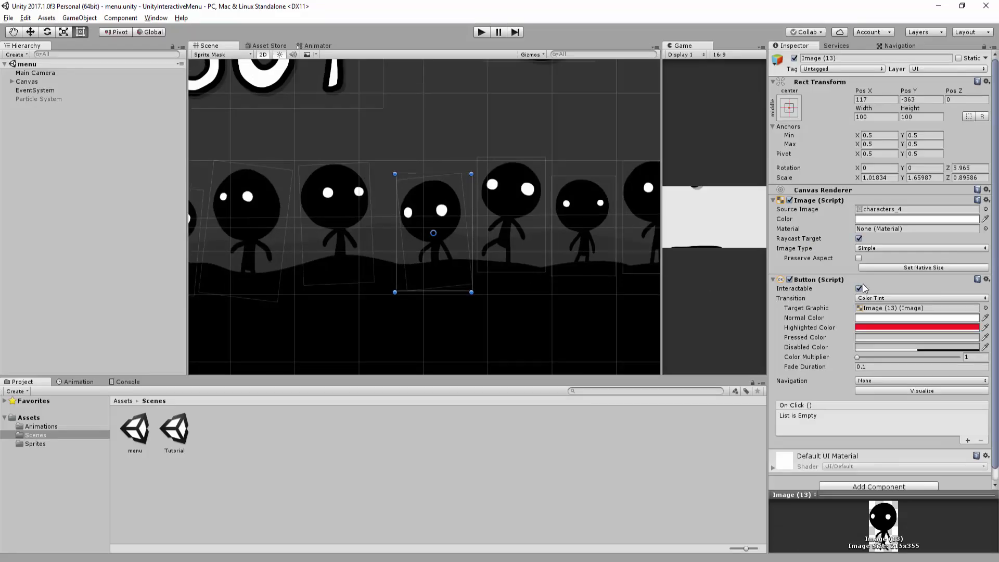
# - Examine the transition type and highlighted color of the Image (13) character button in the menu scene, and run the menu
pyautogui.click(827, 202)
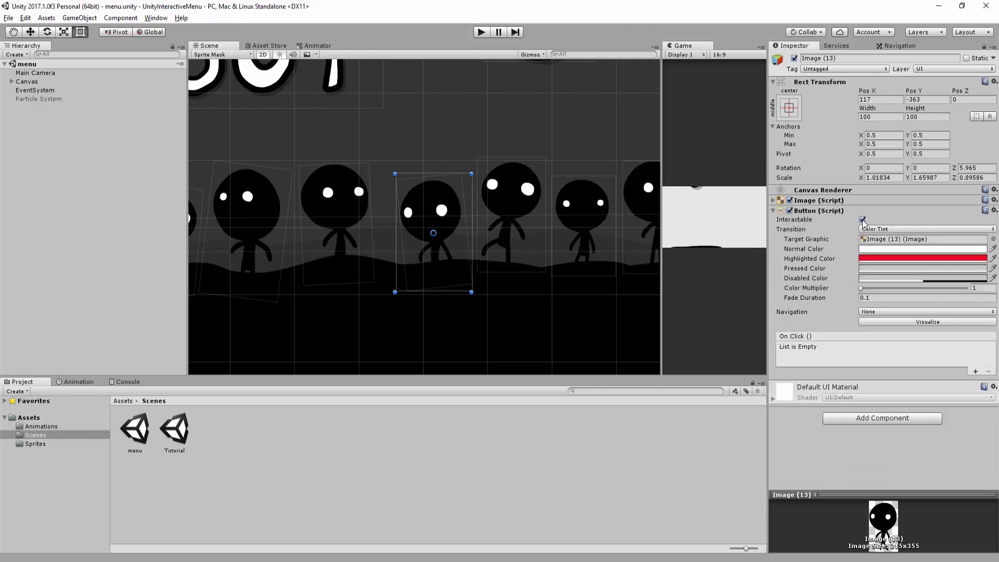
pyautogui.click(877, 230)
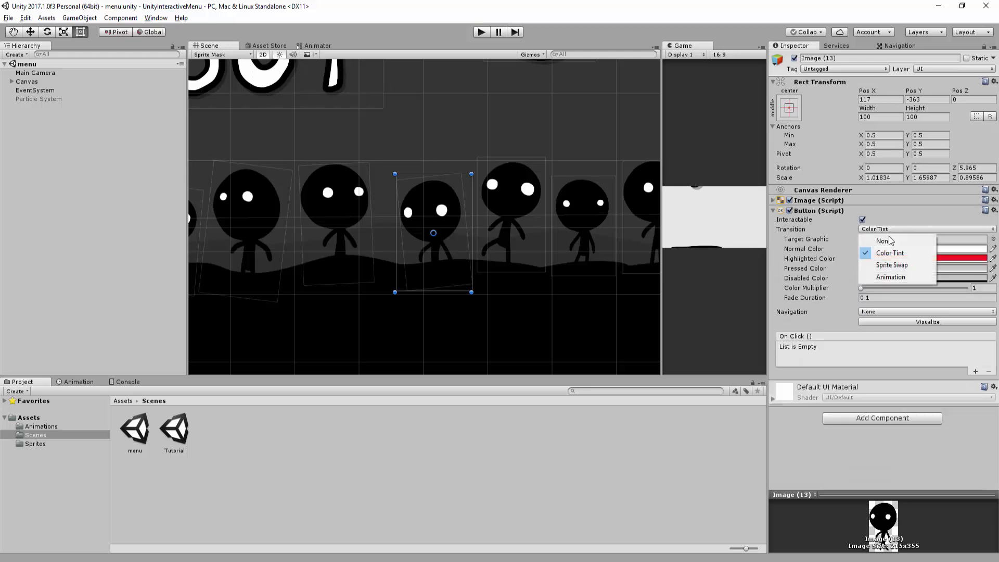
pyautogui.click(828, 454)
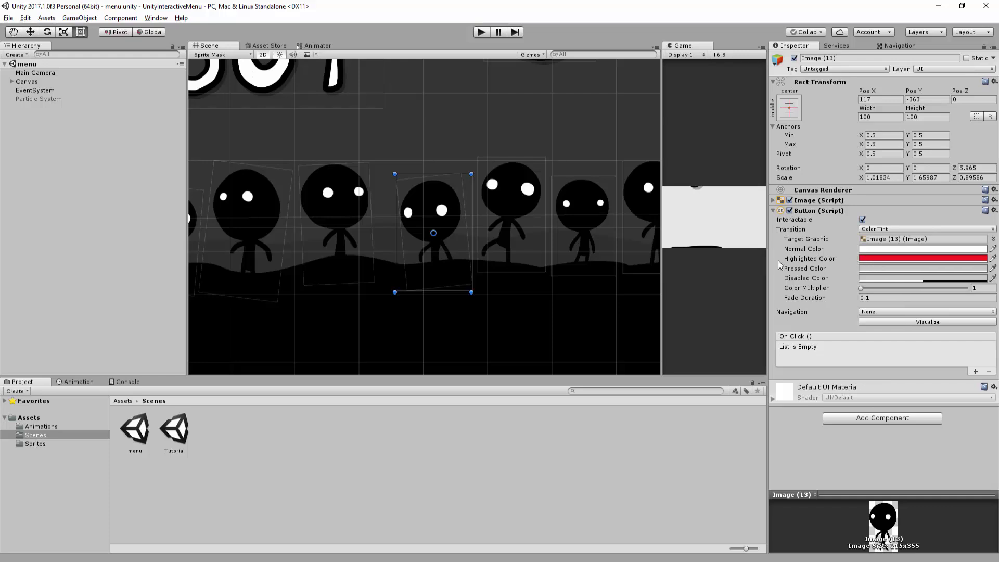
pyautogui.click(872, 257)
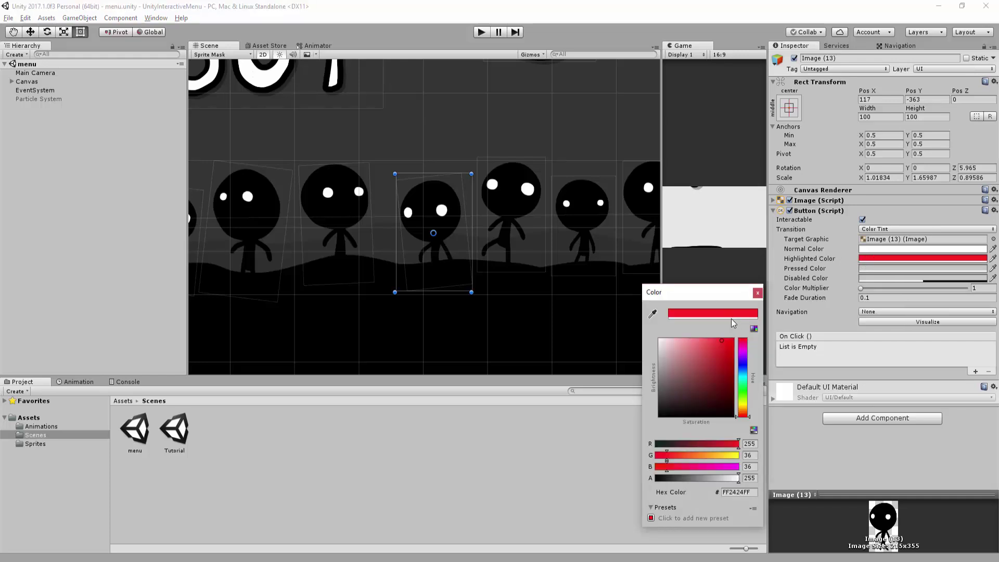
pyautogui.click(756, 293)
pyautogui.hotkey('ctrl', 'p')
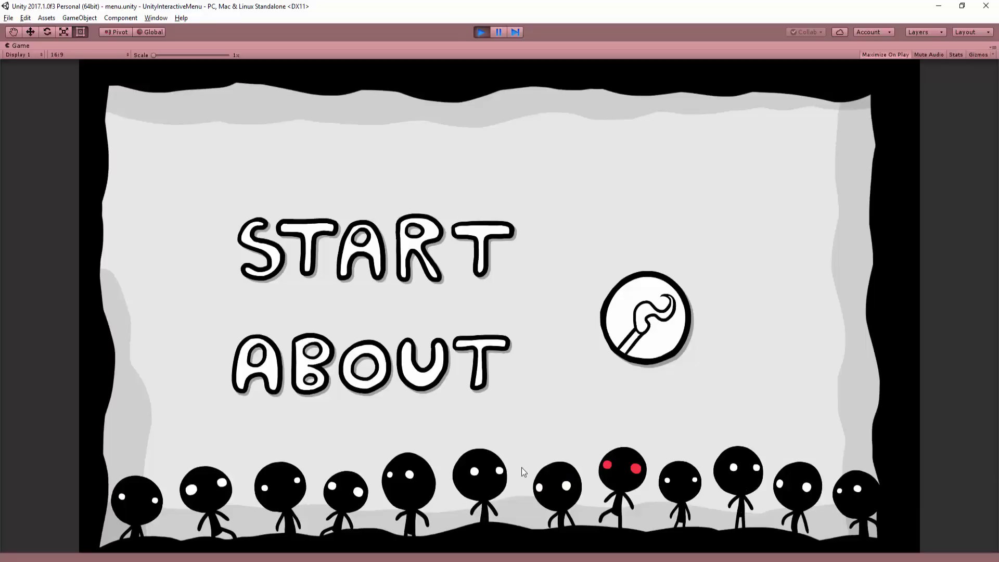